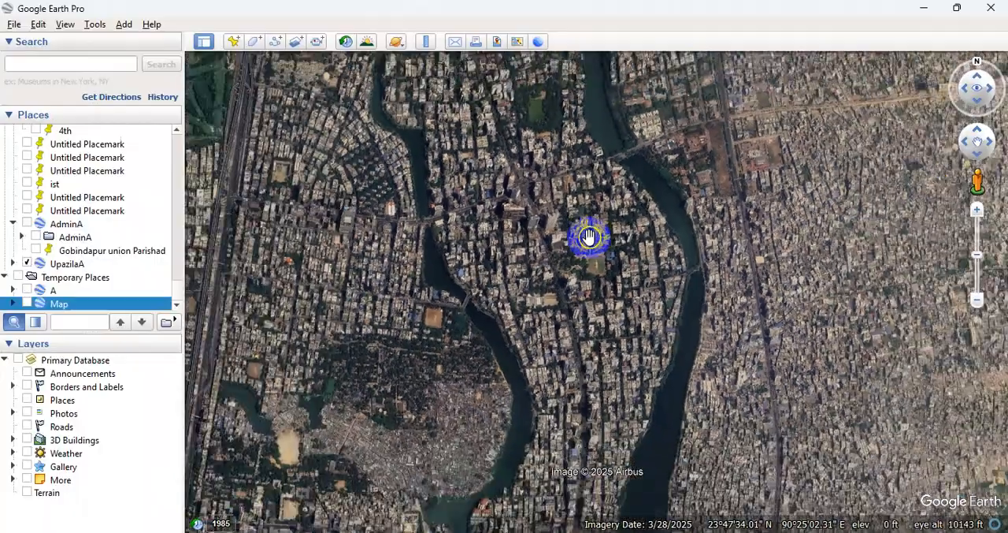
# Locate the rectangular green pond surrounded by trees beside the river and examine it up close.
pyautogui.scroll(2, 542, 169)
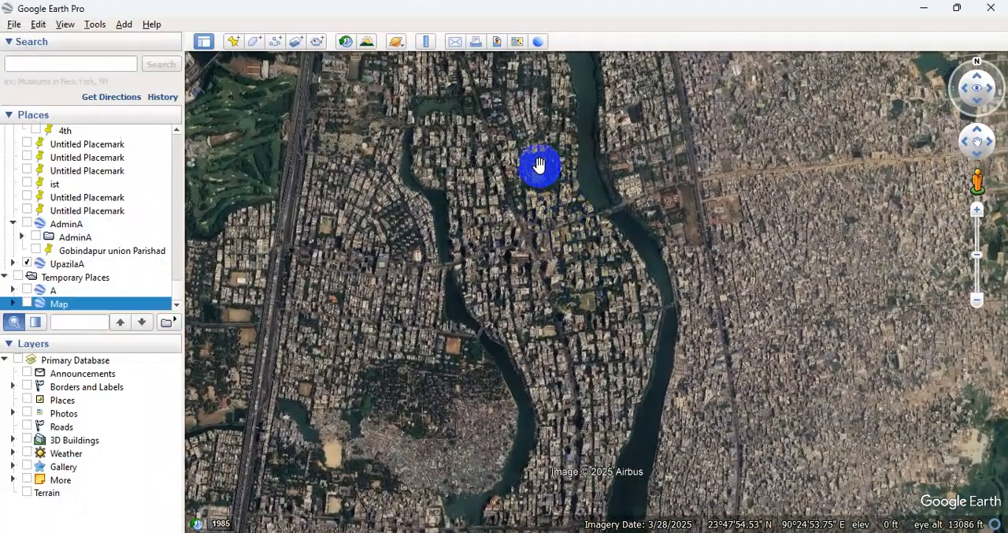
pyautogui.moveTo(534, 145); pyautogui.dragTo(540, 185)
pyautogui.scroll(2, 540, 186)
pyautogui.moveTo(569, 253); pyautogui.dragTo(571, 238)
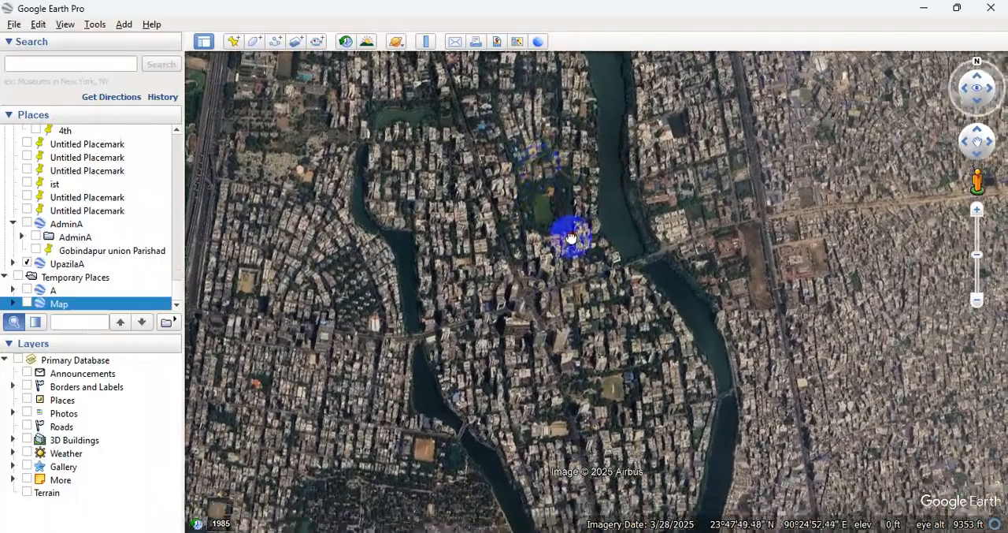
pyautogui.click(490, 221)
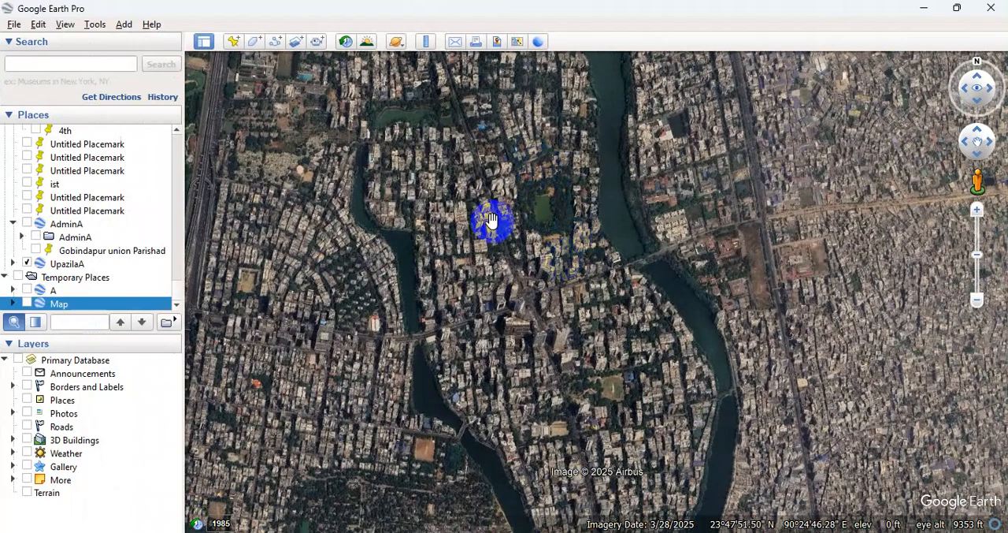
pyautogui.moveTo(492, 174); pyautogui.dragTo(488, 189)
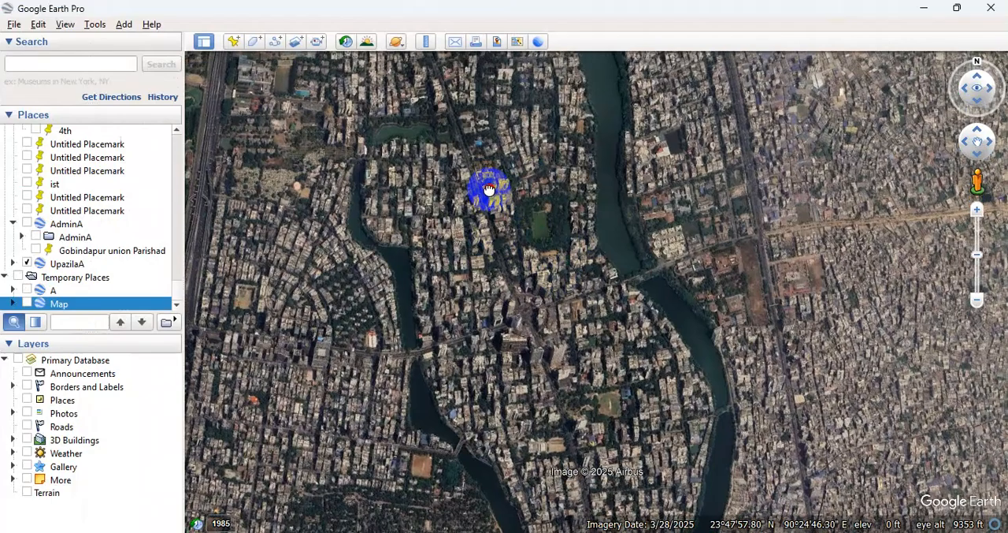
pyautogui.click(671, 356)
pyautogui.doubleClick(547, 197)
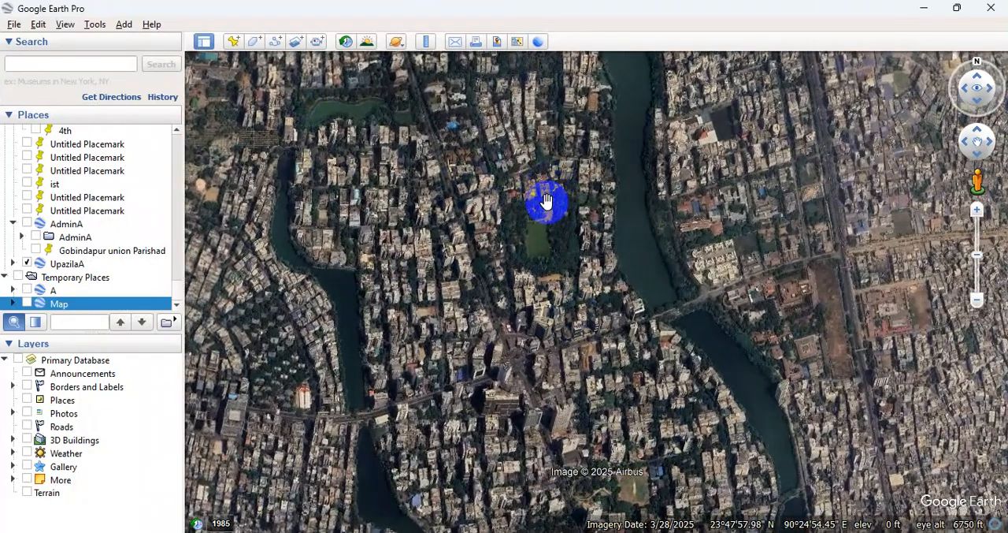
pyautogui.scroll(3, 577, 189)
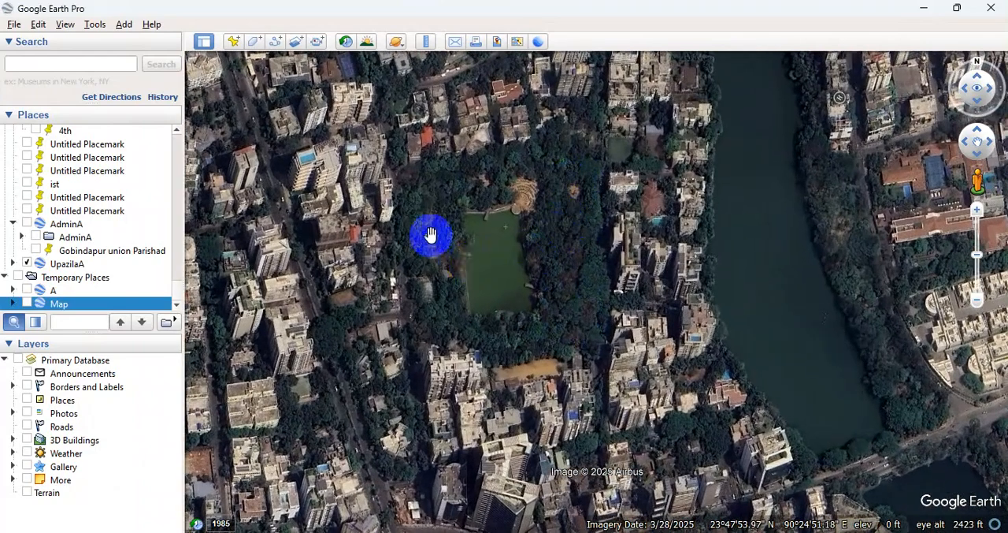
pyautogui.moveTo(418, 251); pyautogui.dragTo(437, 205)
pyautogui.scroll(2, 437, 205)
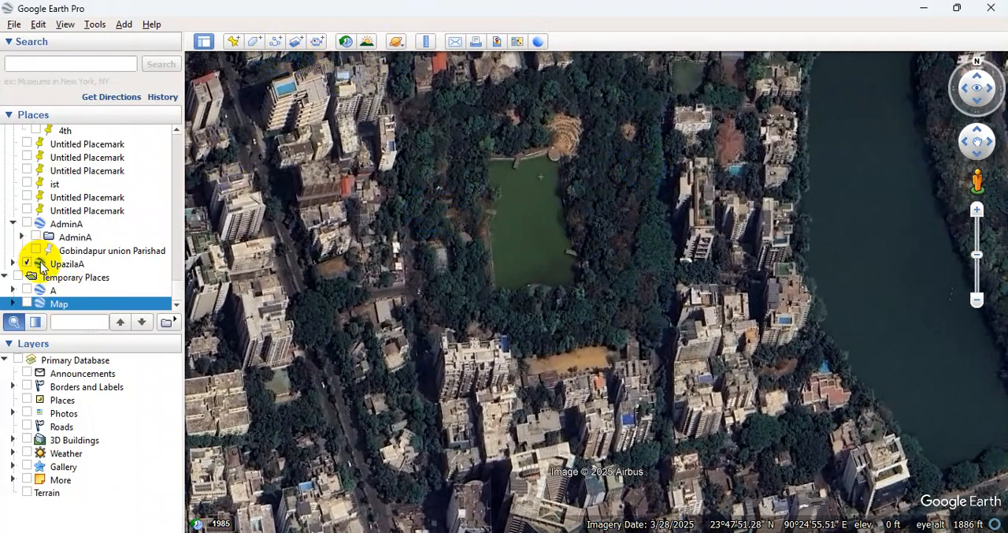
# Create a new folder named Pond inside My Places.
pyautogui.scroll(6, 20, 221)
pyautogui.moveTo(175, 291); pyautogui.dragTo(196, 122)
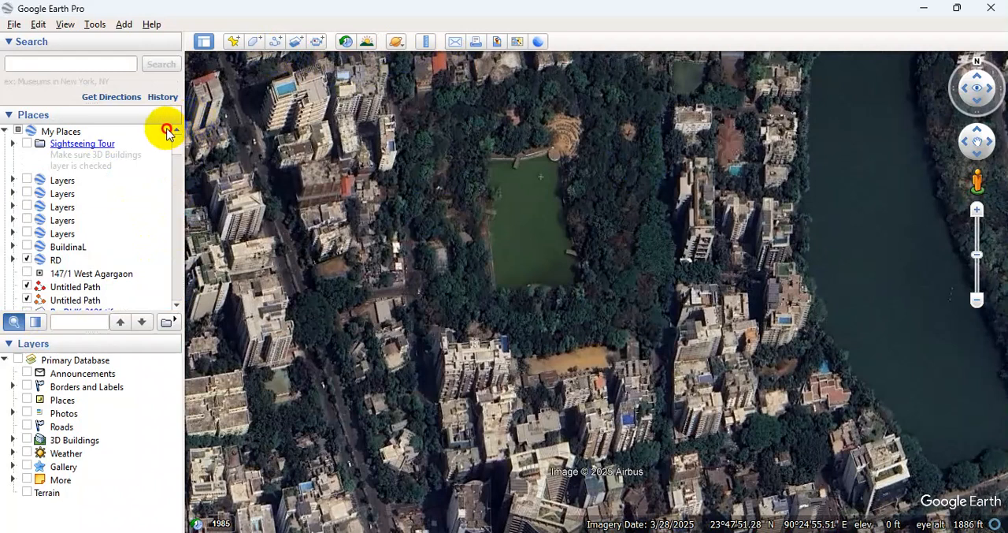
pyautogui.rightClick(50, 132)
pyautogui.moveTo(94, 142)
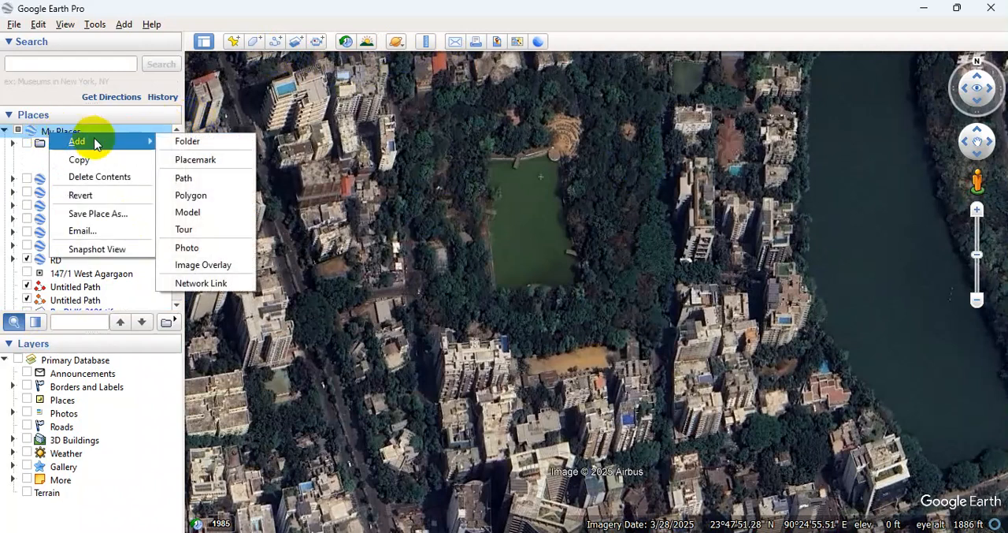
pyautogui.click(182, 142)
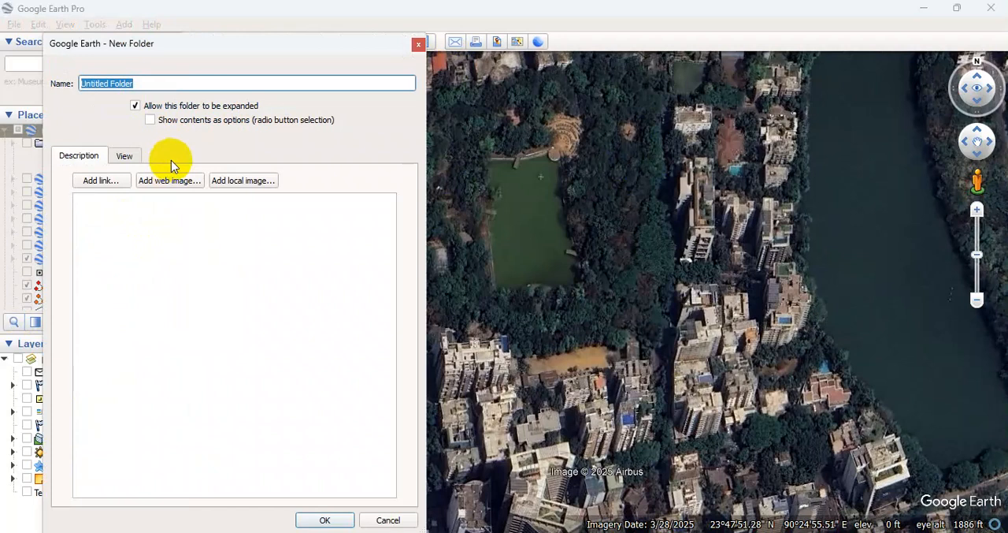
pyautogui.write('Pond')
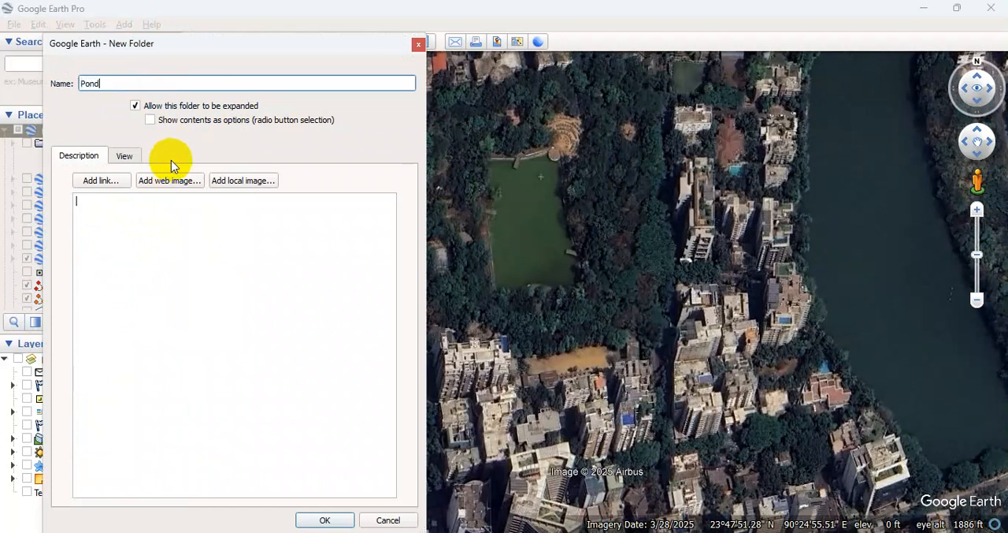
pyautogui.click(323, 521)
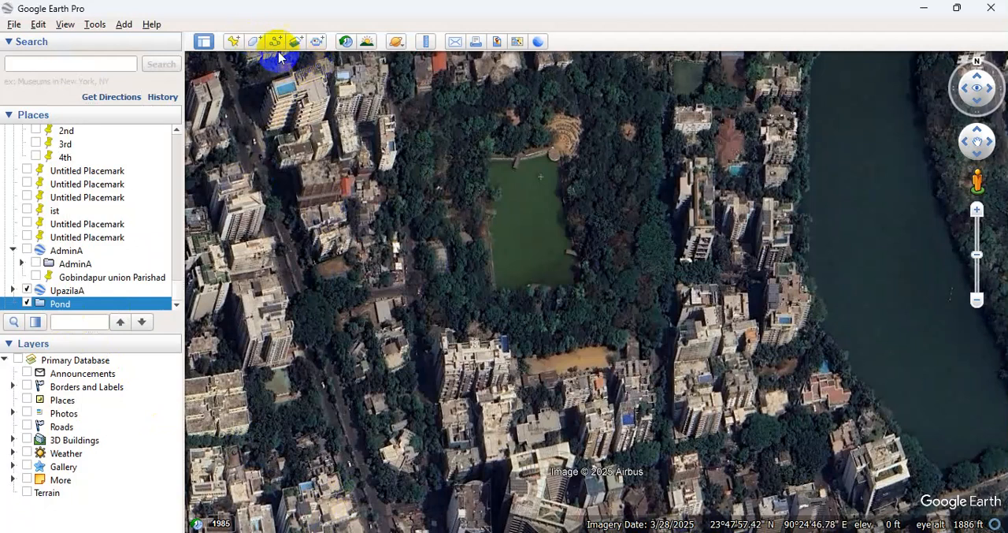
# Draw a four-corner polygon around the green pond and save it under its default name in the Pond folder.
pyautogui.click(255, 39)
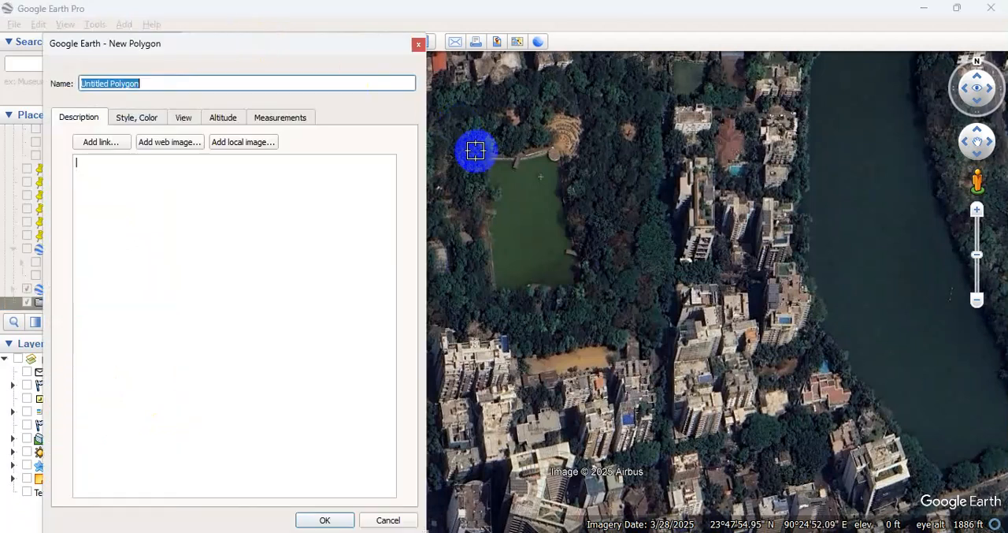
pyautogui.click(473, 150)
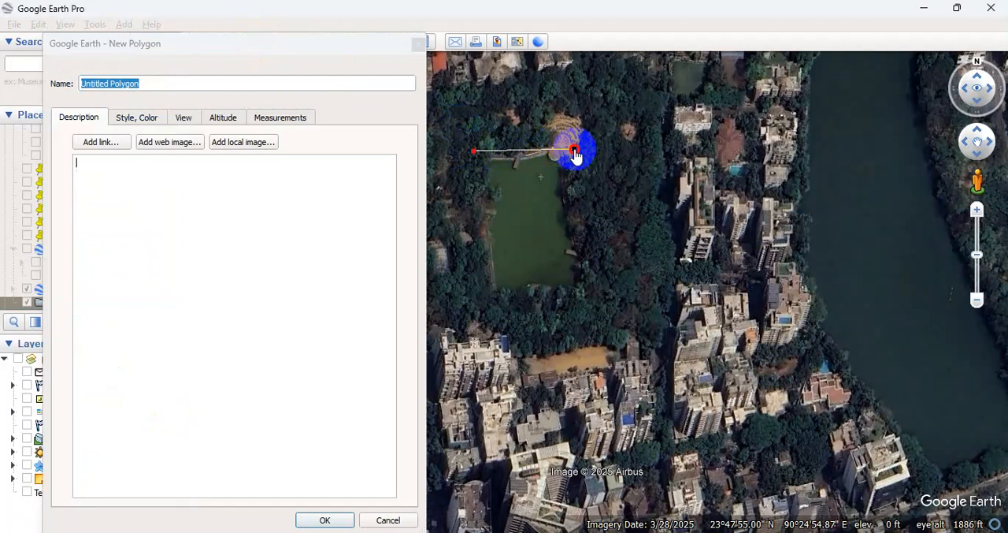
pyautogui.click(590, 294)
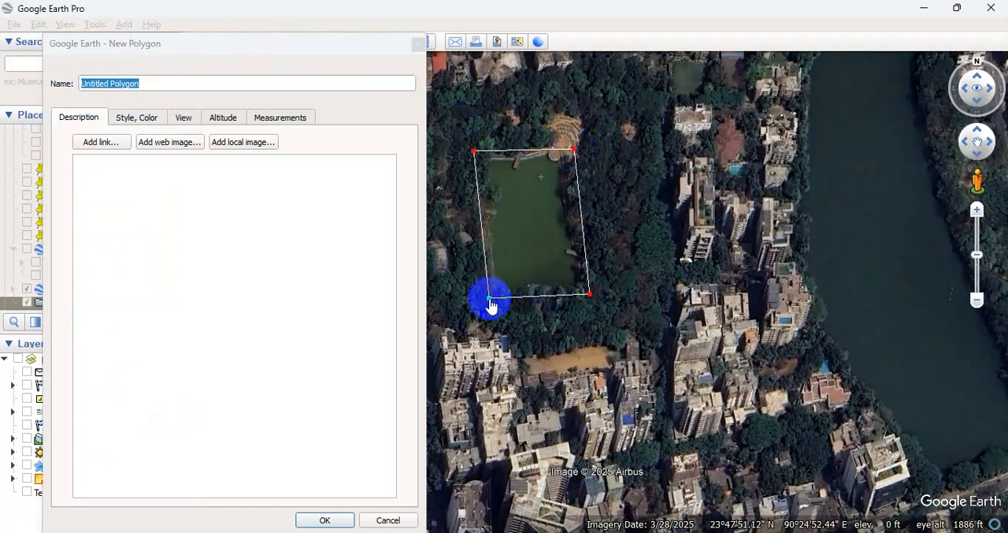
pyautogui.click(323, 520)
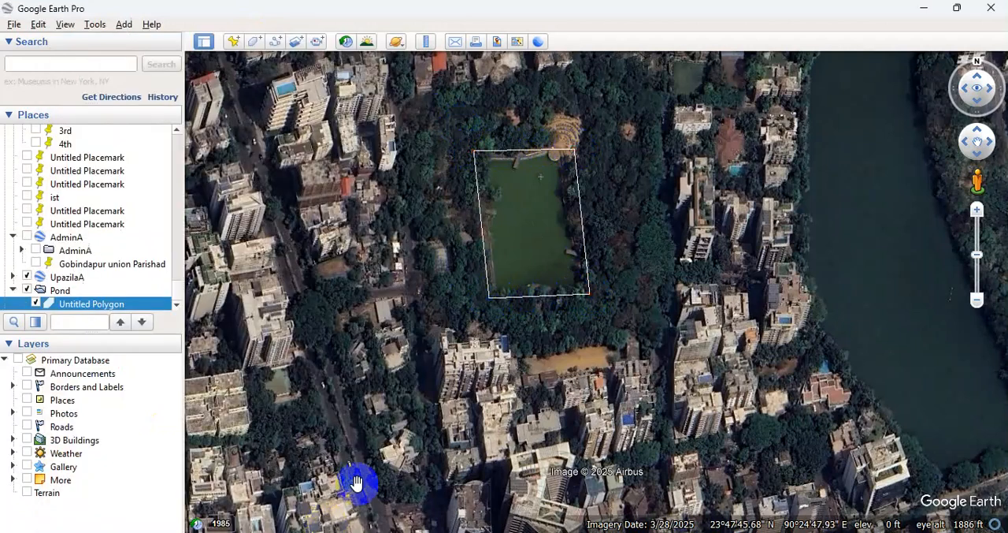
pyautogui.click(568, 302)
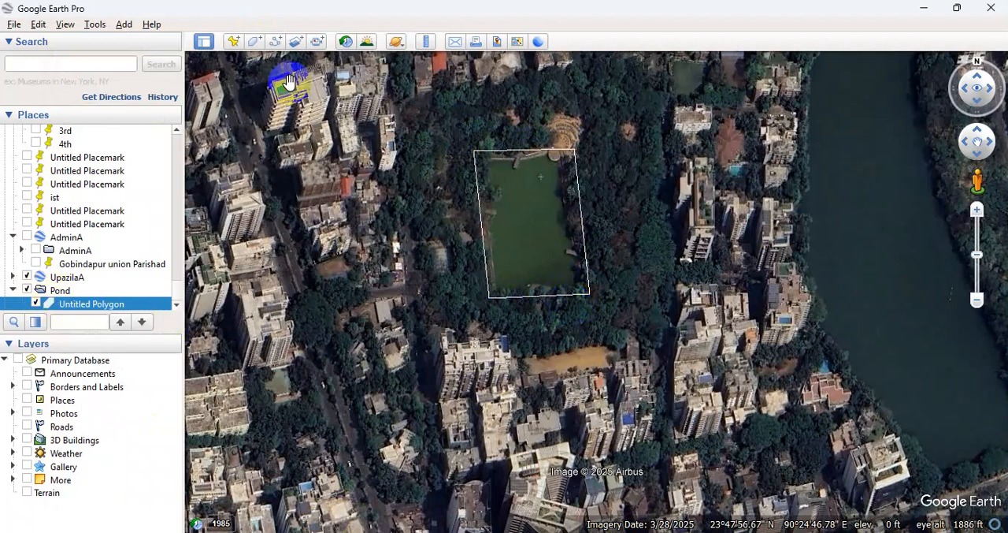
# Add a placemark named 1 northwest of the pond polygon, at about 23°47'55.80"N, 90°24'50.50"E.
pyautogui.click(234, 43)
pyautogui.moveTo(330, 41); pyautogui.dragTo(951, 164)
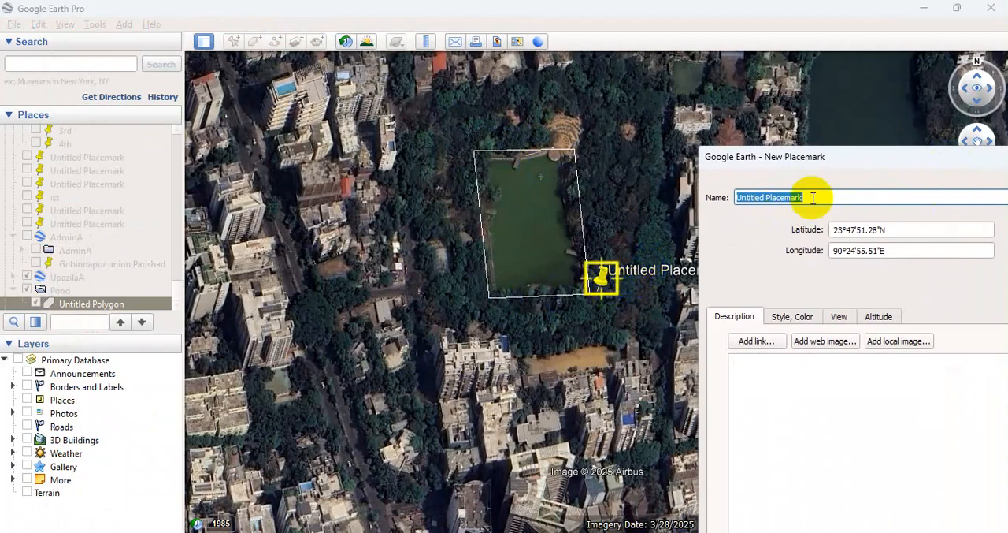
pyautogui.write('1')
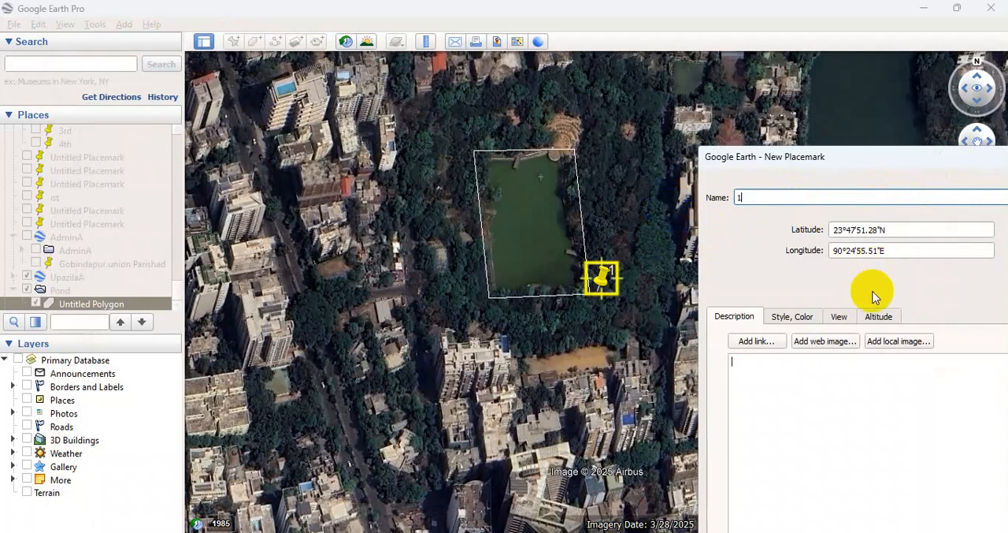
pyautogui.moveTo(823, 158); pyautogui.dragTo(337, 12)
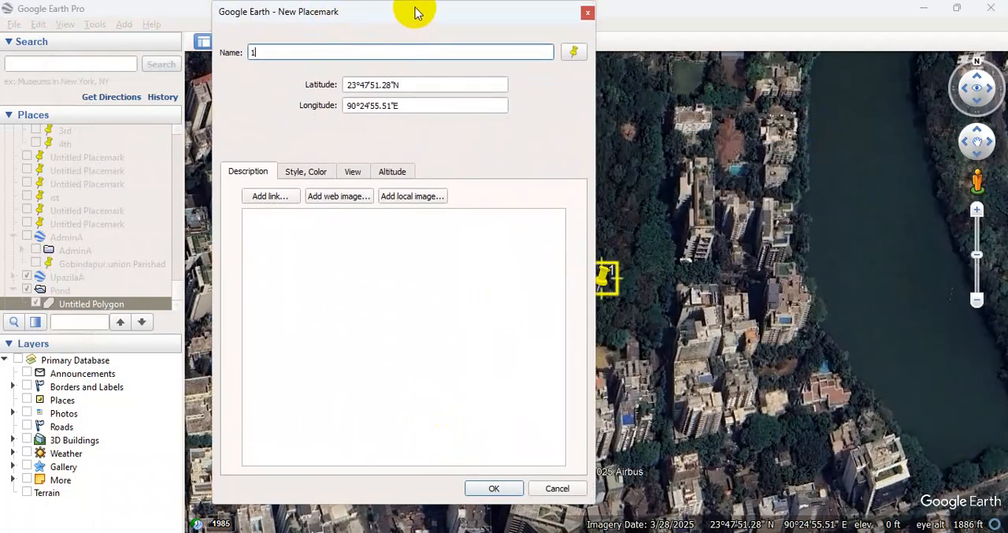
pyautogui.moveTo(417, 8); pyautogui.dragTo(900, 196)
pyautogui.moveTo(615, 278); pyautogui.dragTo(421, 123)
pyautogui.moveTo(838, 186); pyautogui.dragTo(689, 72)
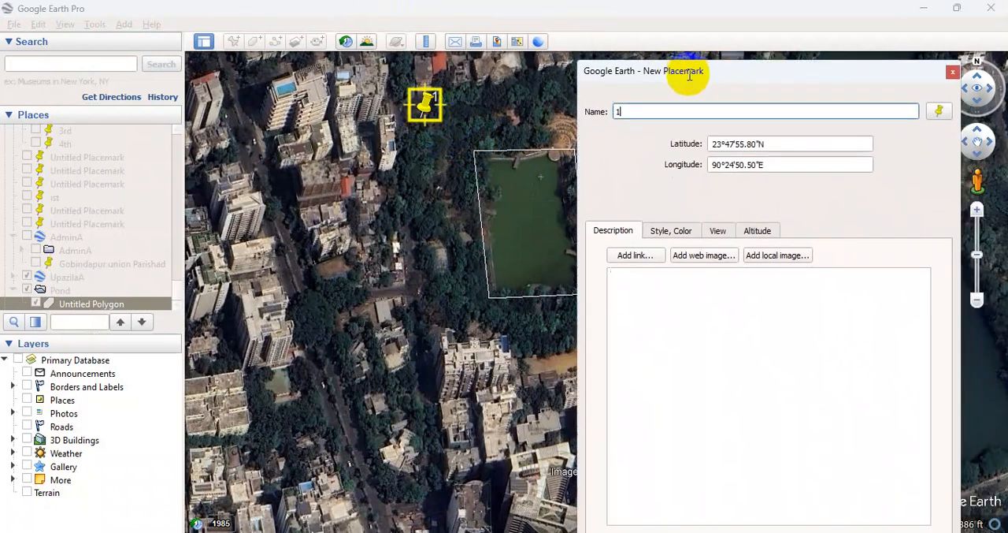
# Give placemark 1 the placemark_square icon and save it.
pyautogui.click(938, 111)
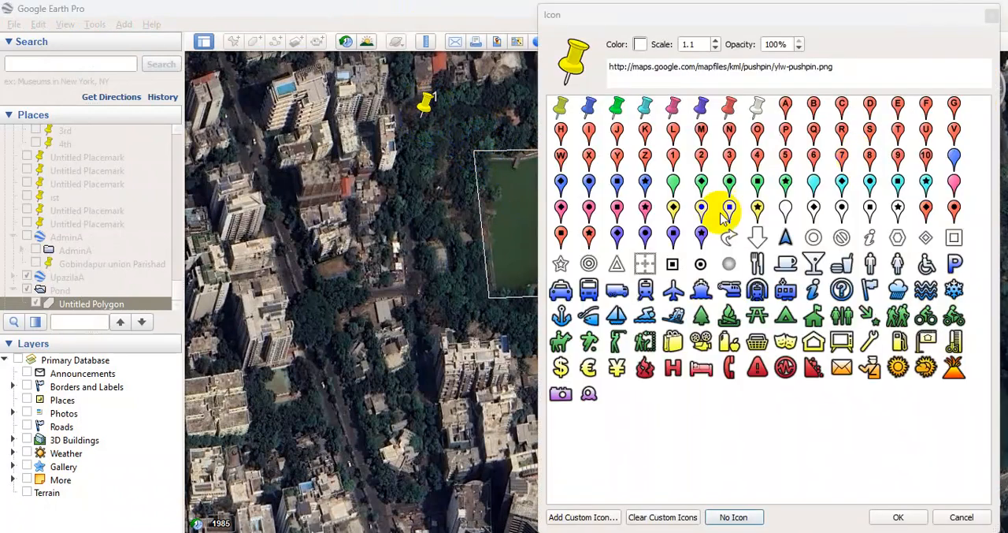
pyautogui.click(673, 265)
pyautogui.click(899, 516)
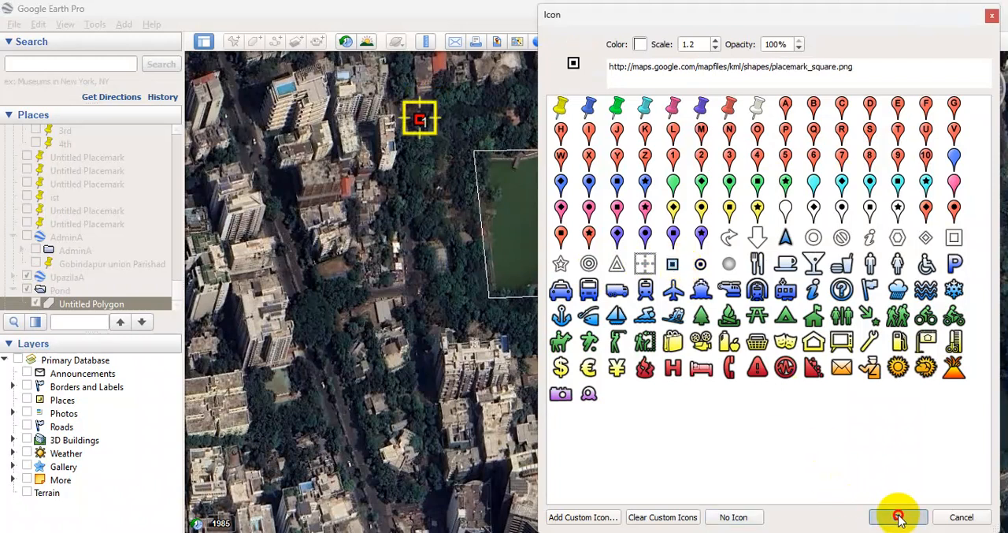
pyautogui.write('1')
pyautogui.moveTo(772, 76); pyautogui.dragTo(580, 11)
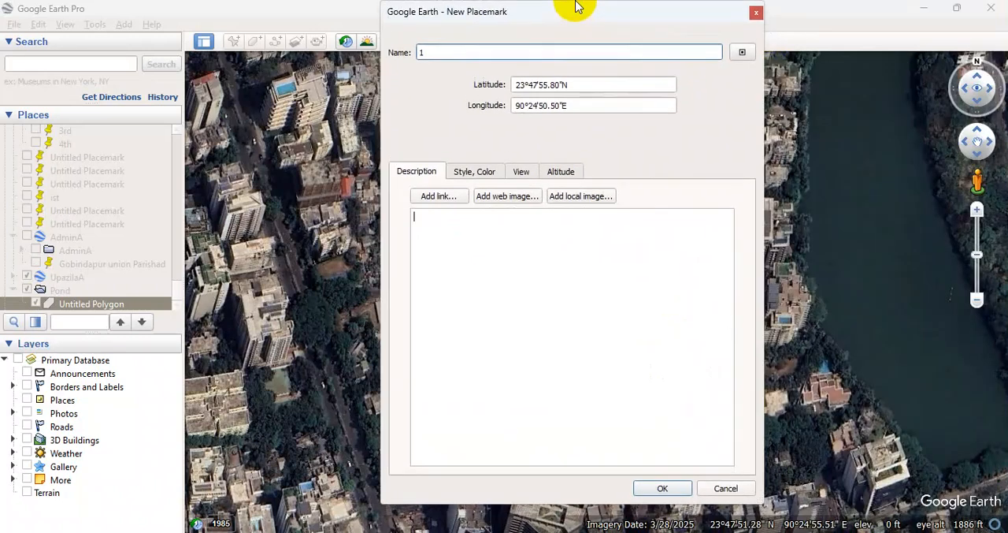
pyautogui.click(659, 486)
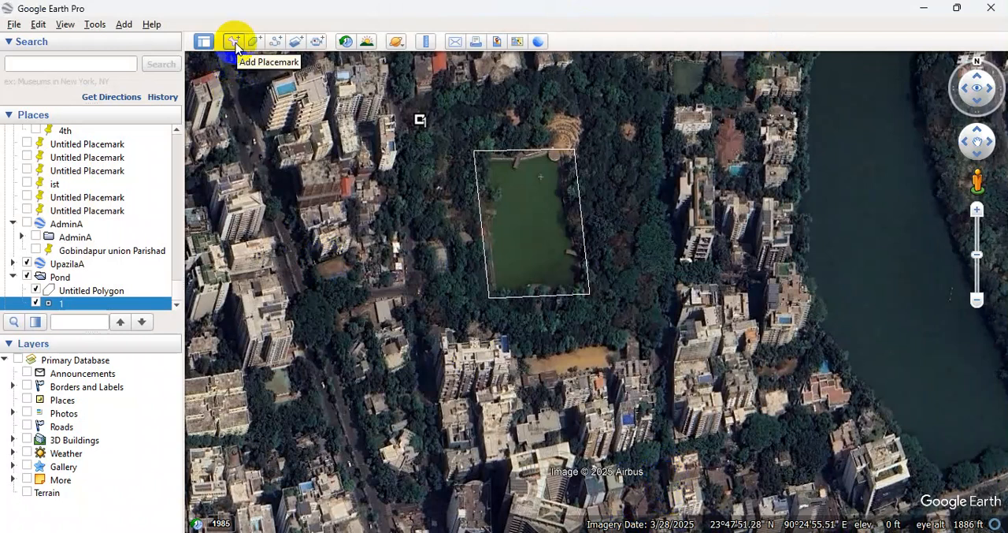
# Add a placemark named 2 southwest of the pond polygon, at about 23°47'50.72"N, 90°24'51.20"E.
pyautogui.click(235, 43)
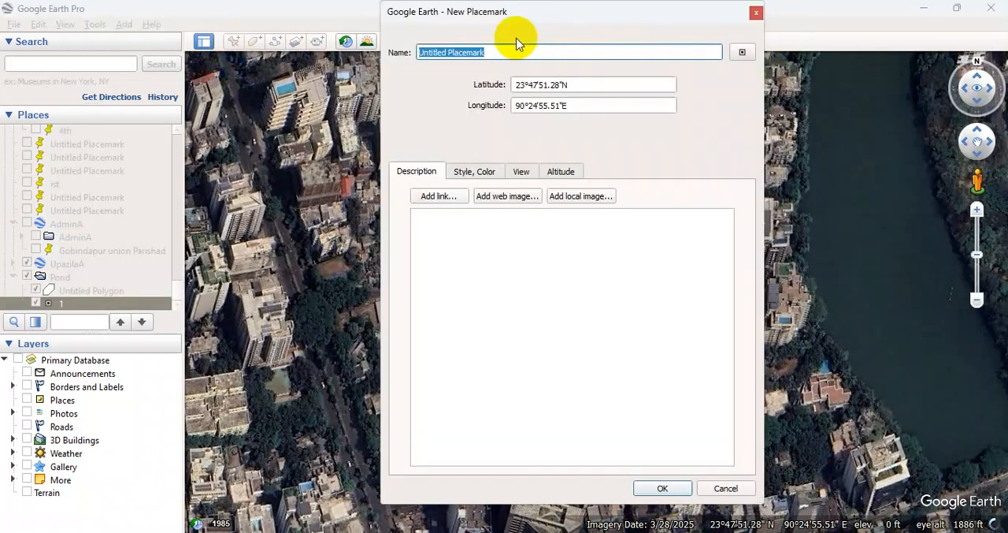
pyautogui.moveTo(525, 21); pyautogui.dragTo(856, 76)
pyautogui.moveTo(520, 321); pyautogui.dragTo(447, 325)
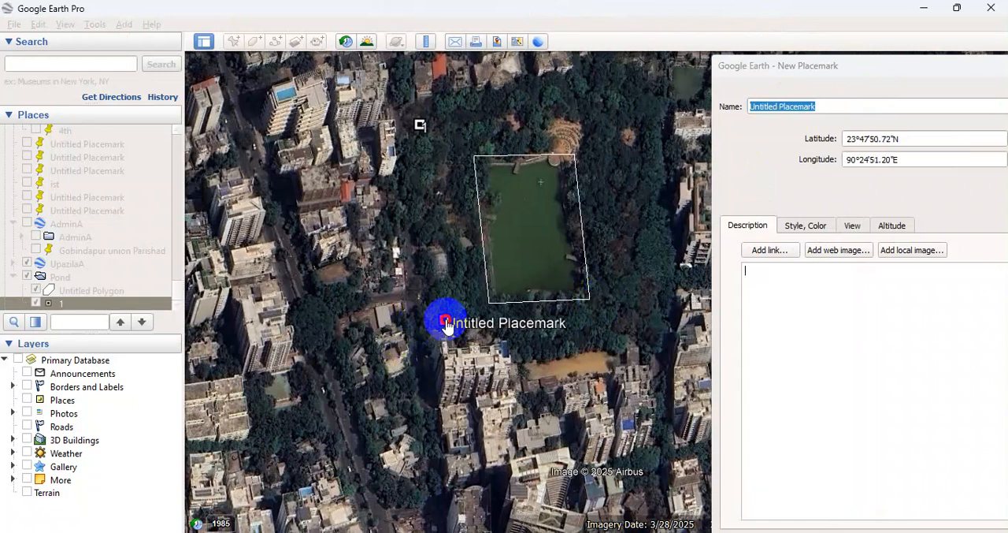
pyautogui.moveTo(833, 110); pyautogui.dragTo(638, 118)
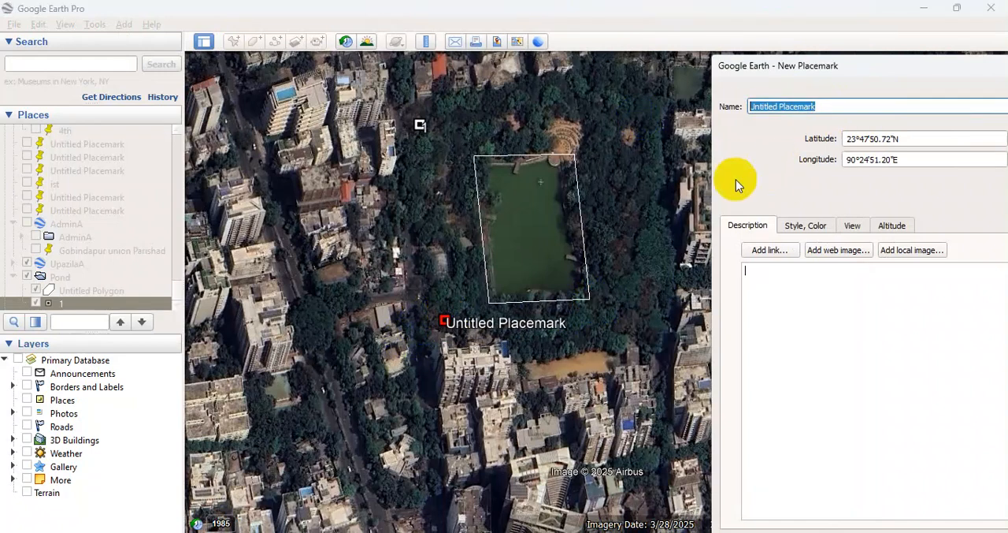
pyautogui.write('2')
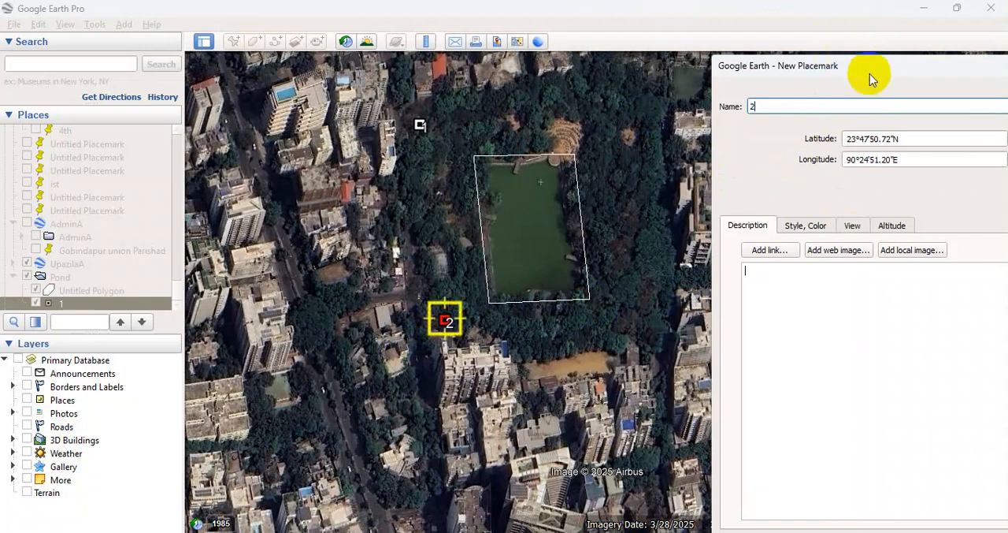
pyautogui.moveTo(869, 61); pyautogui.dragTo(472, 1)
pyautogui.click(599, 488)
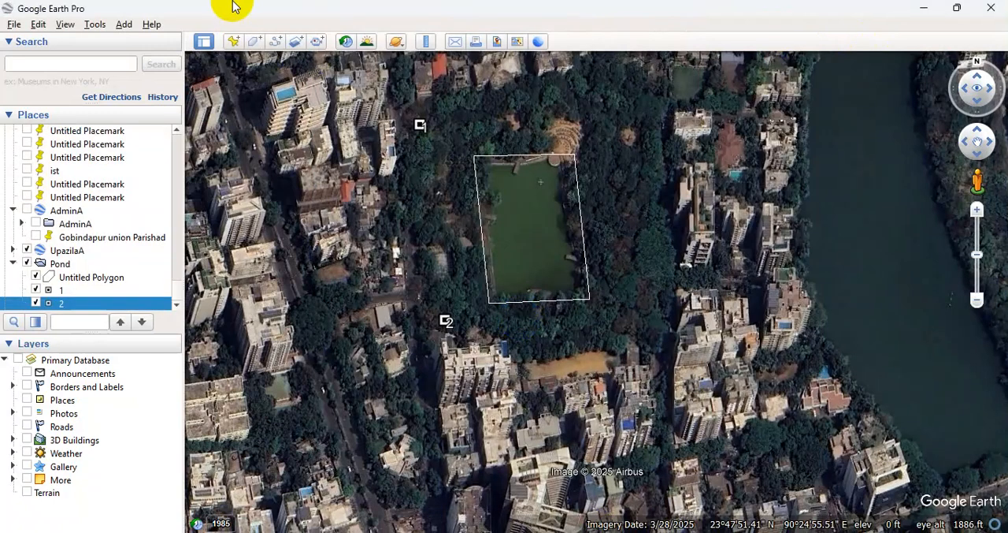
# Add a placemark named 3 southeast of the pond polygon, at about 23°47'50.86"N, 90°24'57.02"E.
pyautogui.click(235, 41)
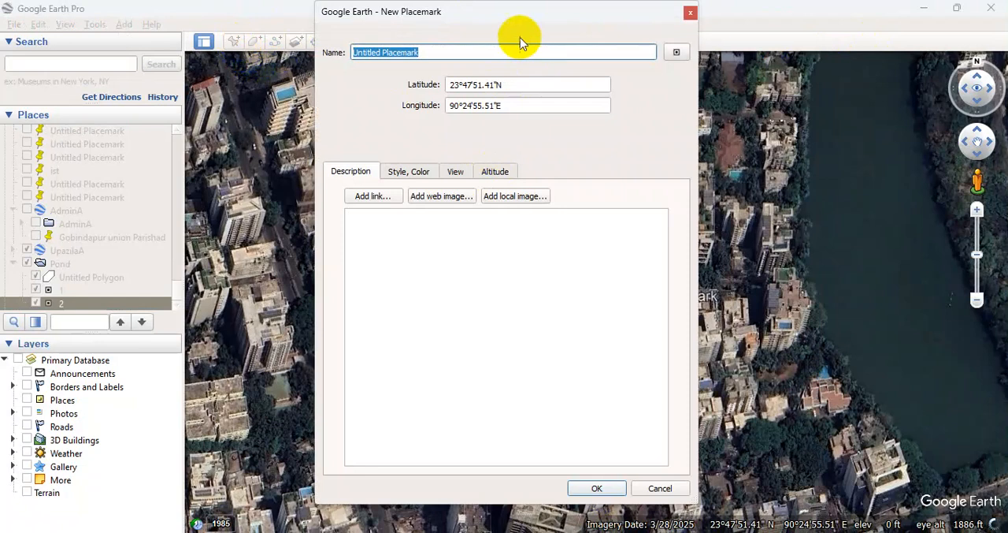
pyautogui.moveTo(513, 11); pyautogui.dragTo(1001, 260)
pyautogui.moveTo(587, 297); pyautogui.dragTo(647, 315)
pyautogui.click(884, 307)
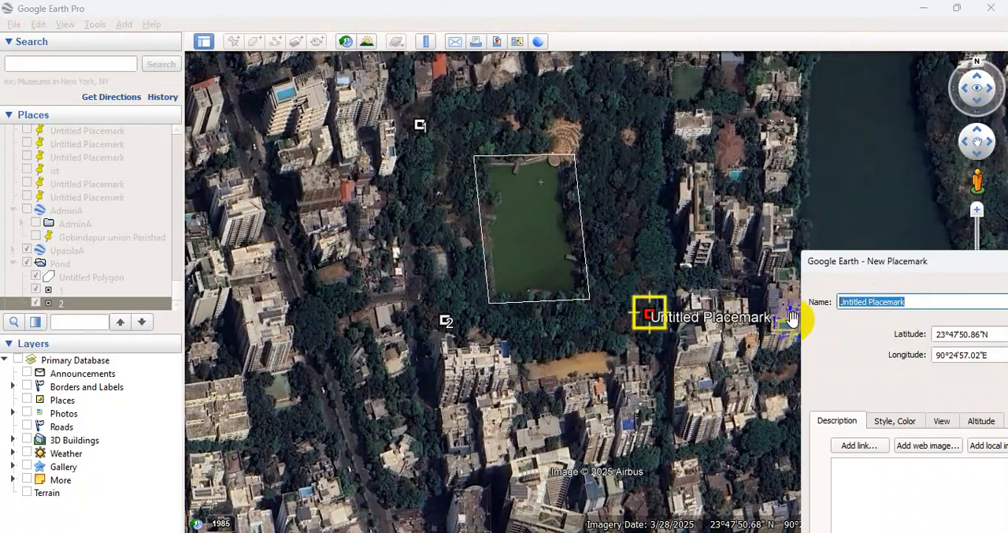
pyautogui.write('3')
pyautogui.moveTo(895, 263); pyautogui.dragTo(703, 50)
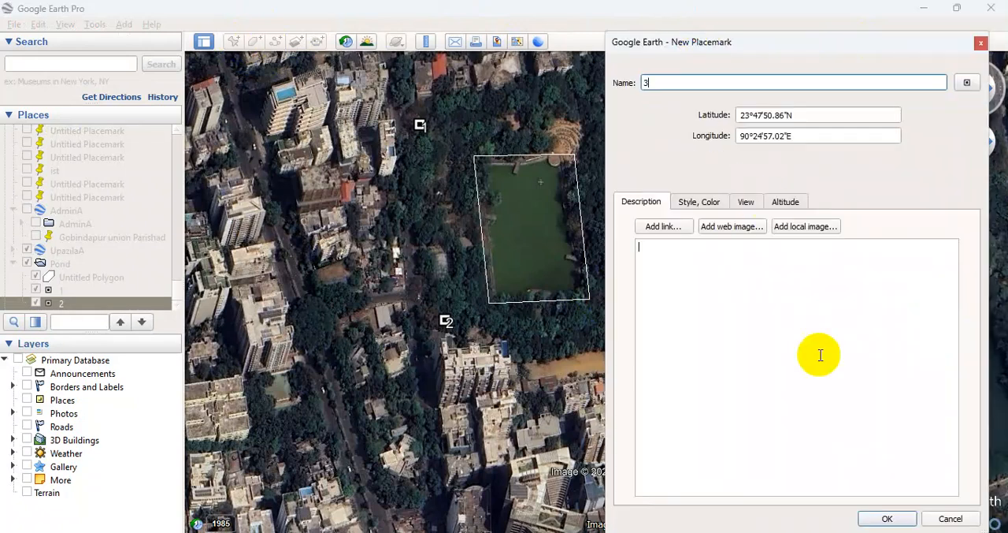
pyautogui.click(889, 517)
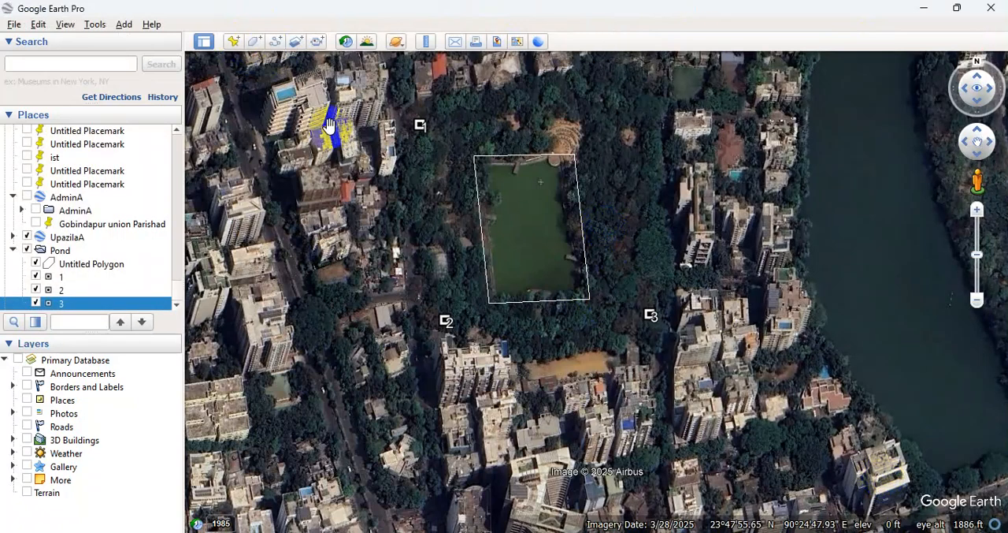
# Add a placemark named 4 northeast of the pond polygon, at about 23°47'56.11"N, 90°24'56.23"E.
pyautogui.click(233, 41)
pyautogui.moveTo(743, 45); pyautogui.dragTo(895, 222)
pyautogui.moveTo(598, 294); pyautogui.dragTo(623, 112)
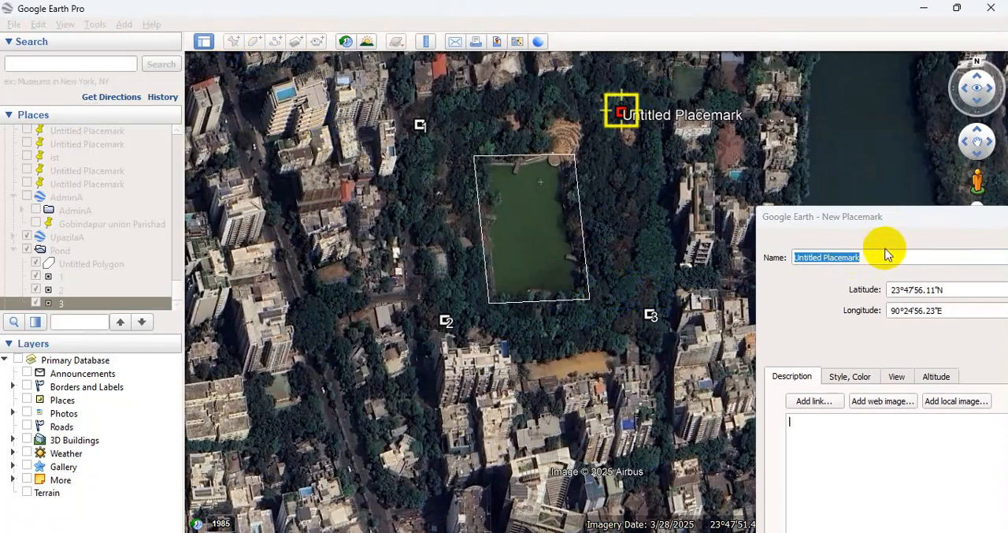
pyautogui.write('4')
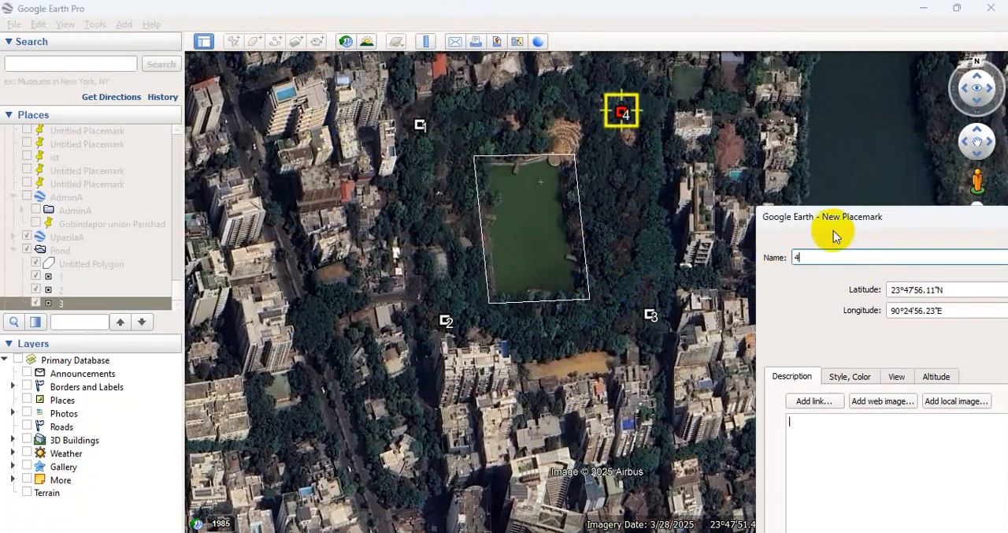
pyautogui.moveTo(861, 218); pyautogui.dragTo(733, 110)
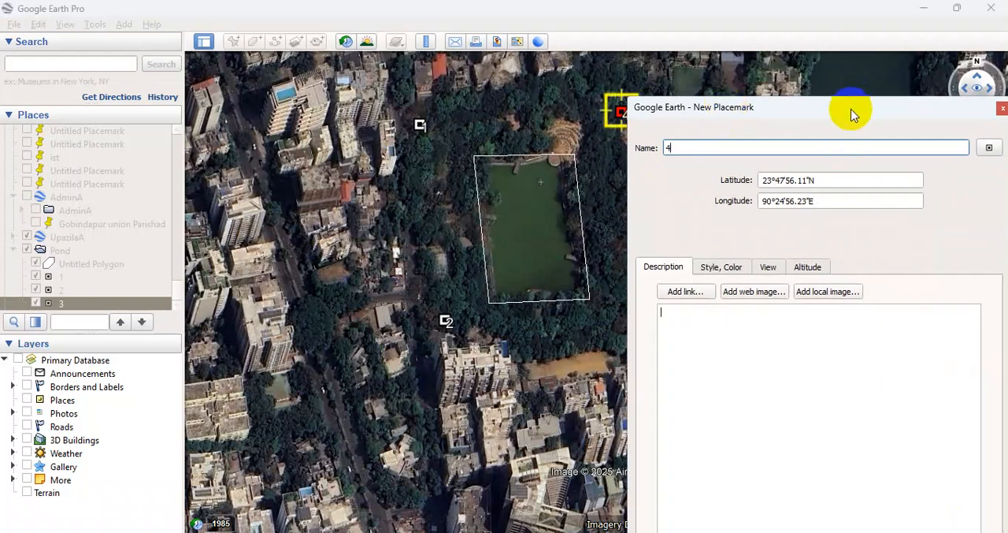
pyautogui.moveTo(851, 109); pyautogui.dragTo(801, 44)
pyautogui.click(857, 519)
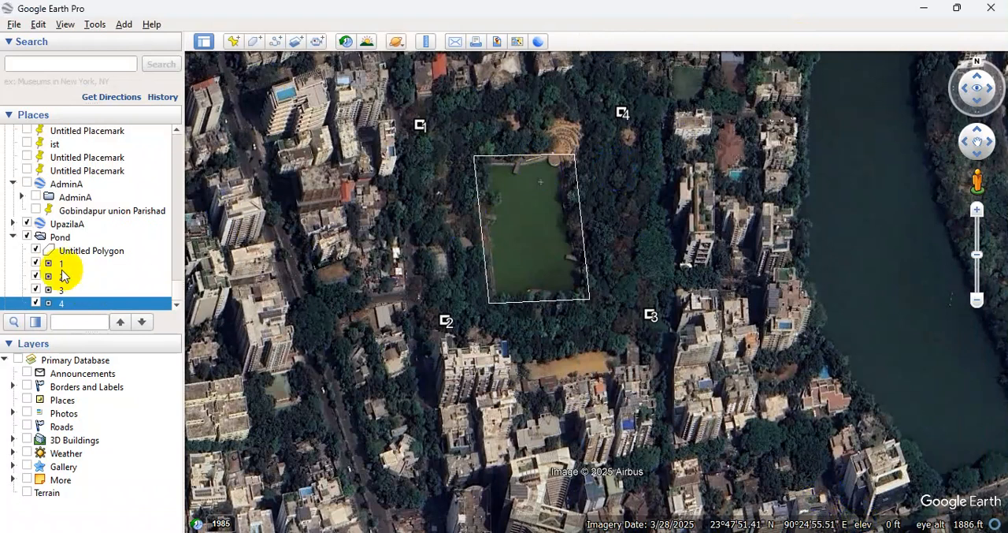
# Start saving the Pond folder as a KMZ place file and open drive E: as the save location.
pyautogui.click(61, 237)
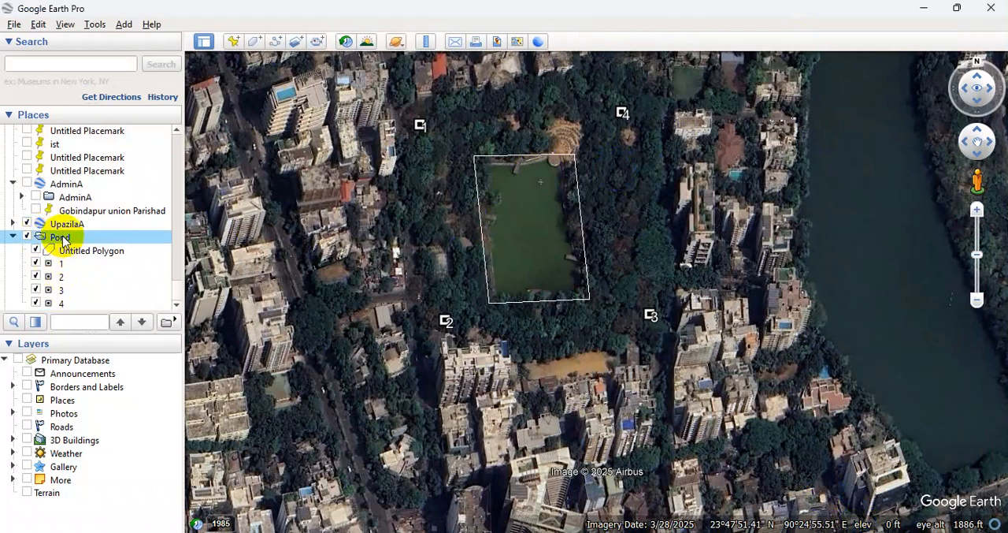
pyautogui.rightClick(64, 240)
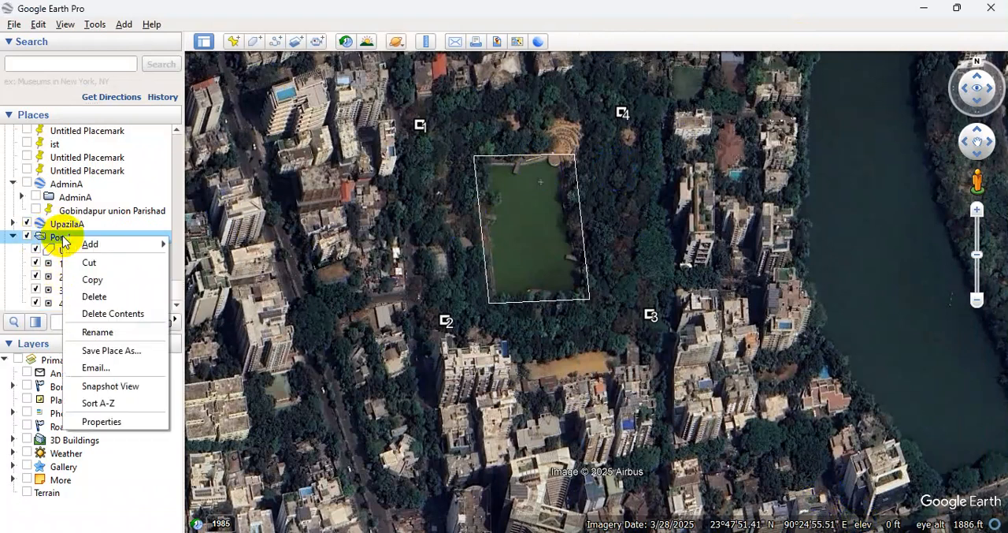
pyautogui.click(111, 351)
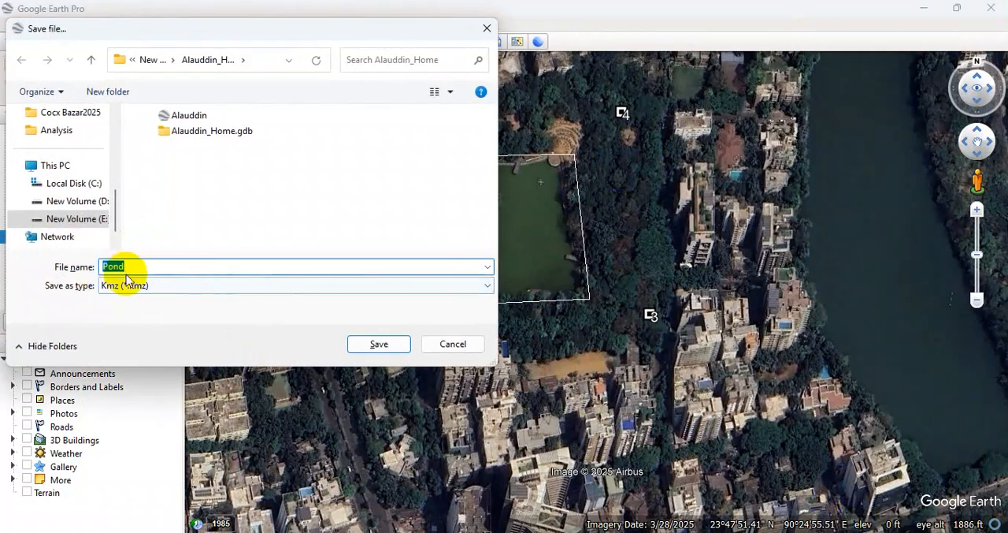
pyautogui.click(71, 218)
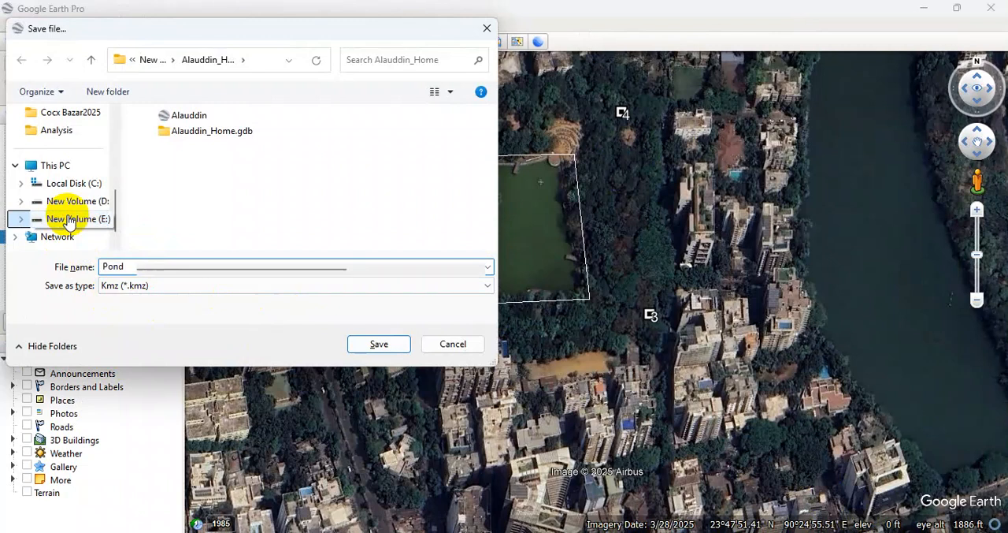
# Look through the folders on drive E: for a suitable place to store the Pond file.
pyautogui.click(200, 233)
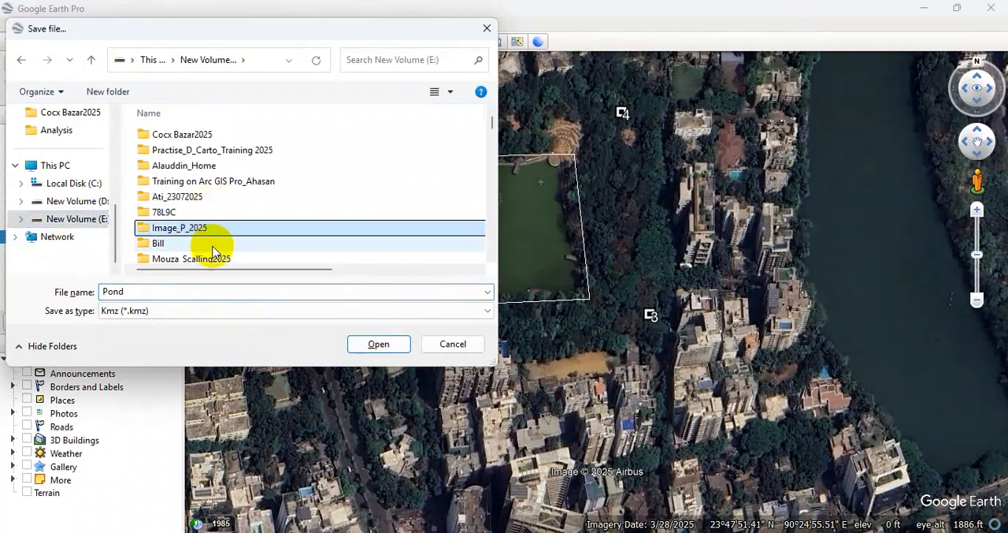
pyautogui.scroll(-10, 206, 244)
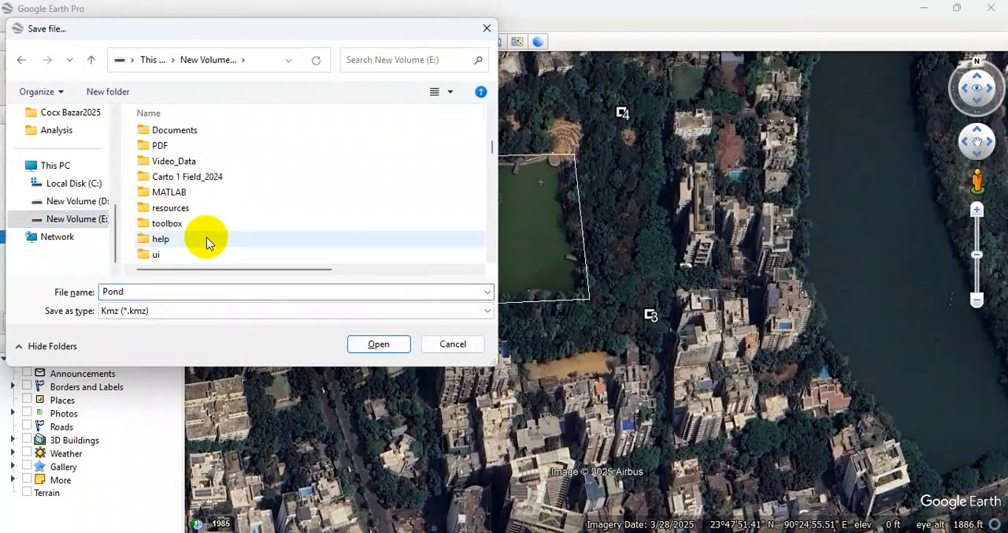
pyautogui.scroll(-8, 207, 241)
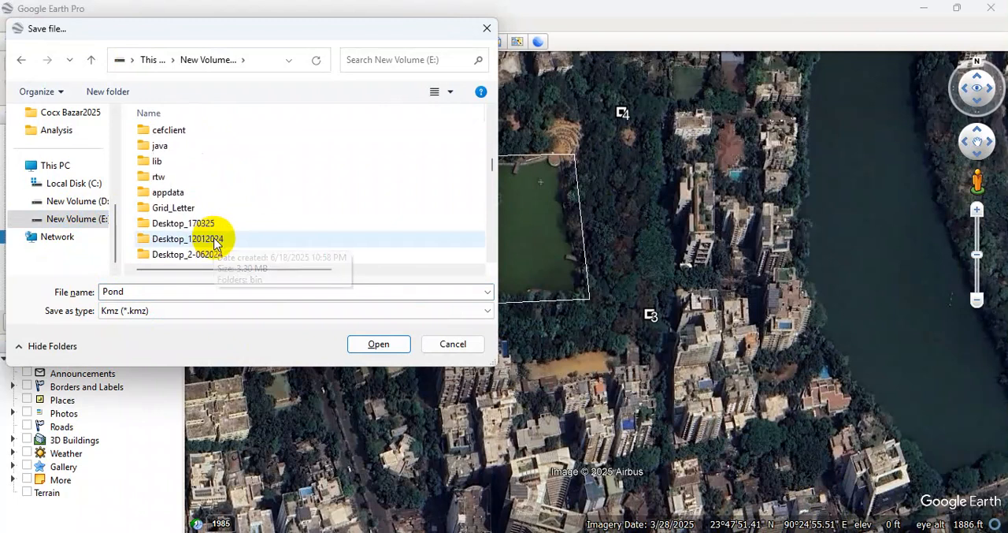
pyautogui.scroll(-3, 217, 244)
pyautogui.scroll(-2, 217, 244)
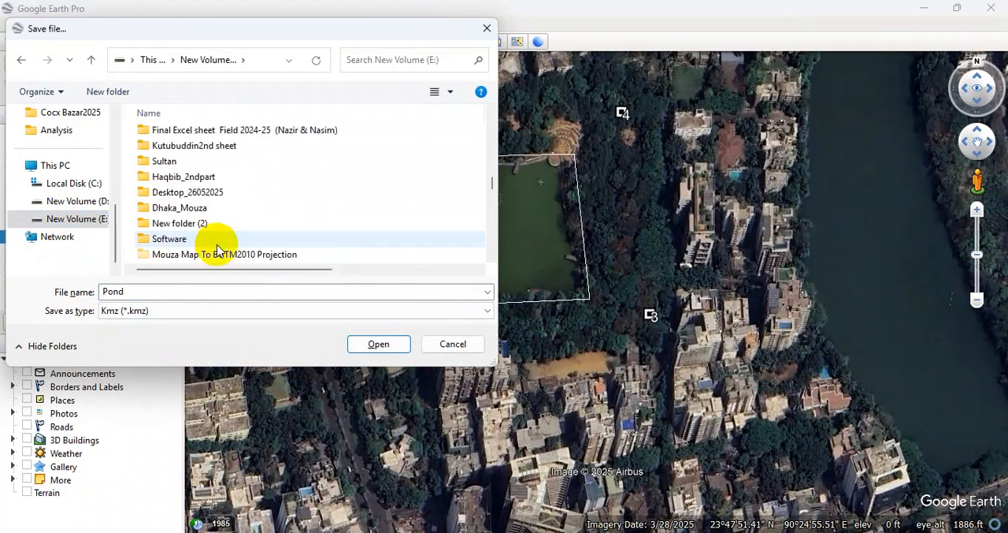
pyautogui.click(200, 210)
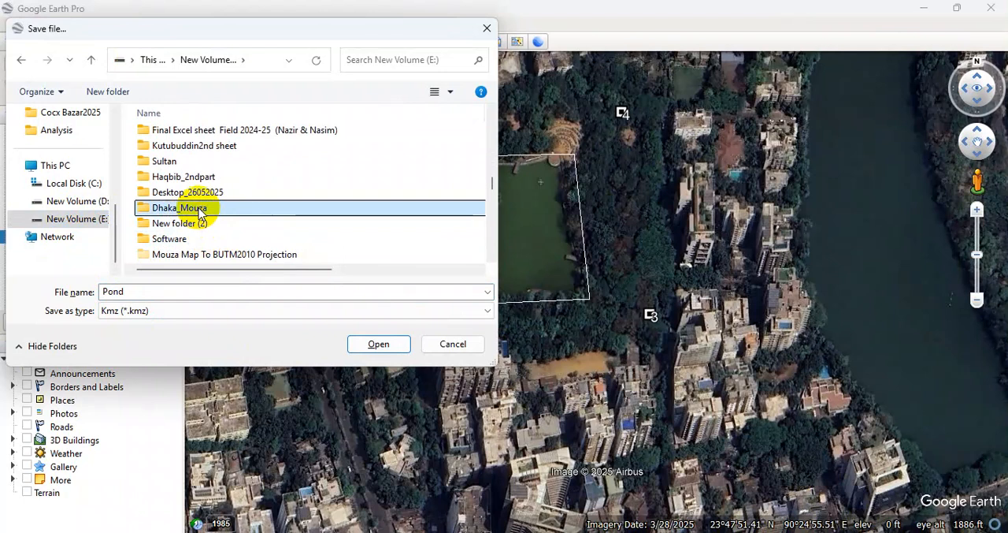
pyautogui.press('p')
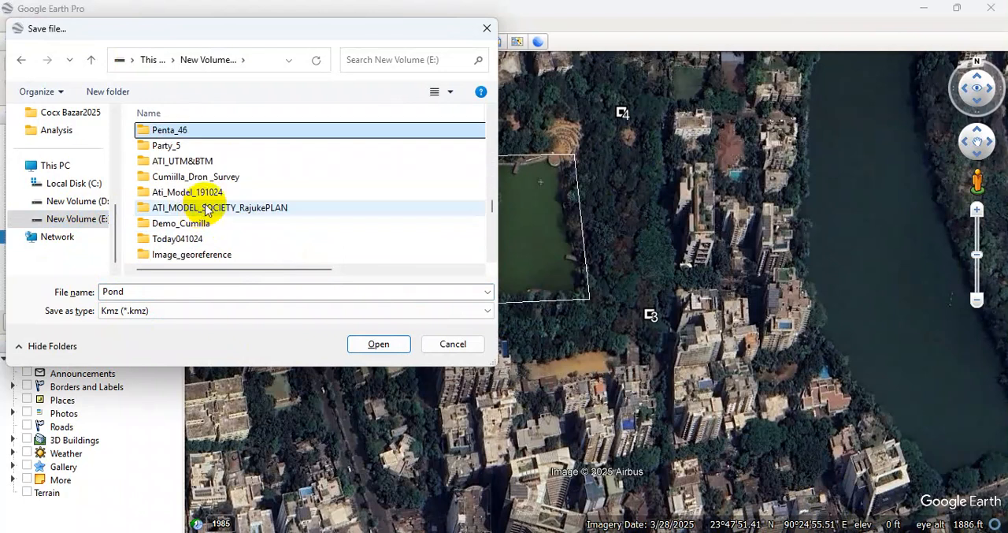
pyautogui.scroll(-8, 225, 240)
pyautogui.scroll(-6, 223, 244)
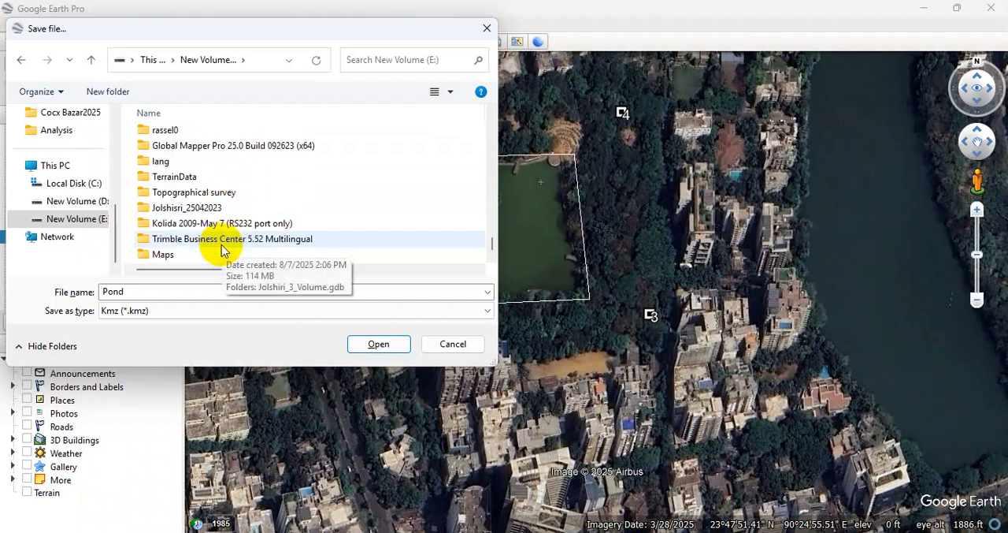
pyautogui.scroll(5, 221, 250)
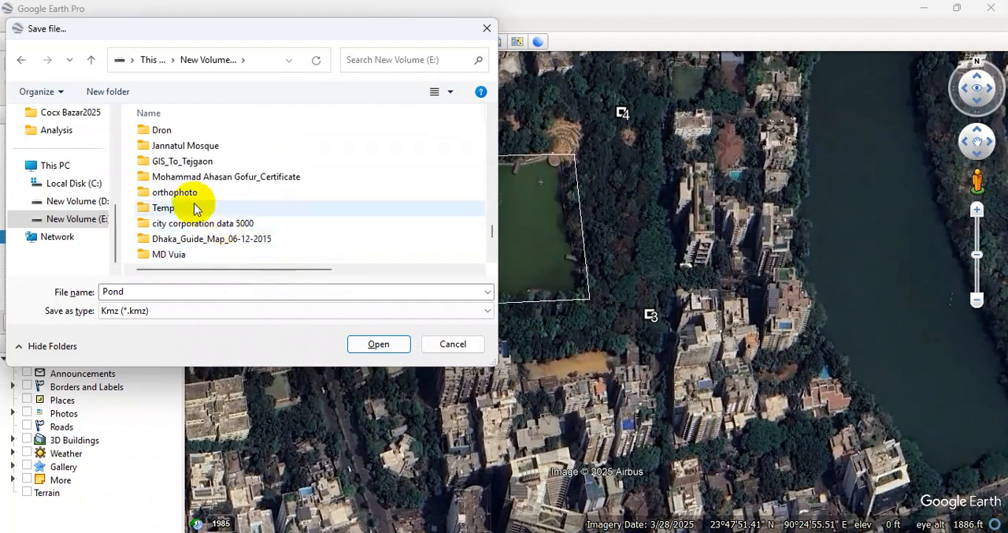
pyautogui.scroll(4, 195, 208)
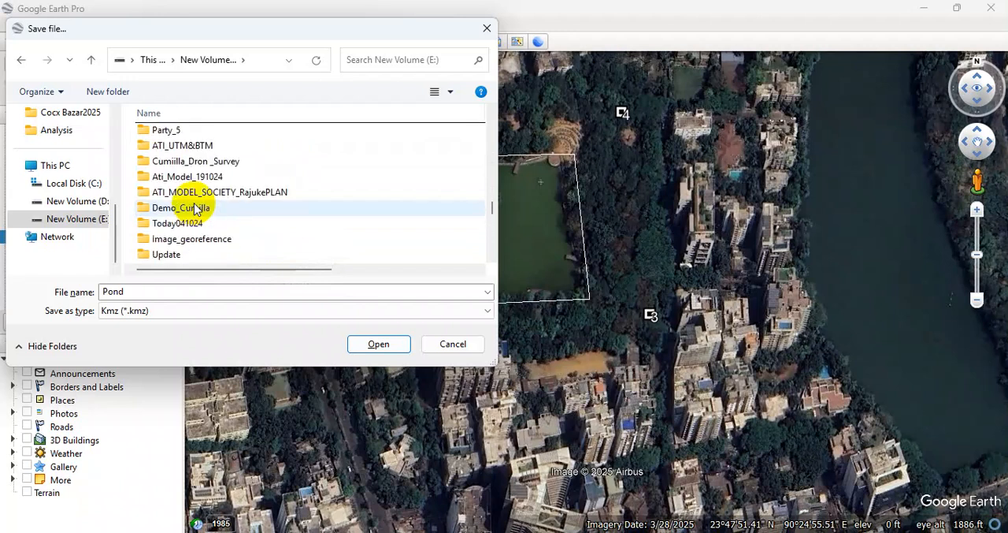
pyautogui.scroll(5, 195, 207)
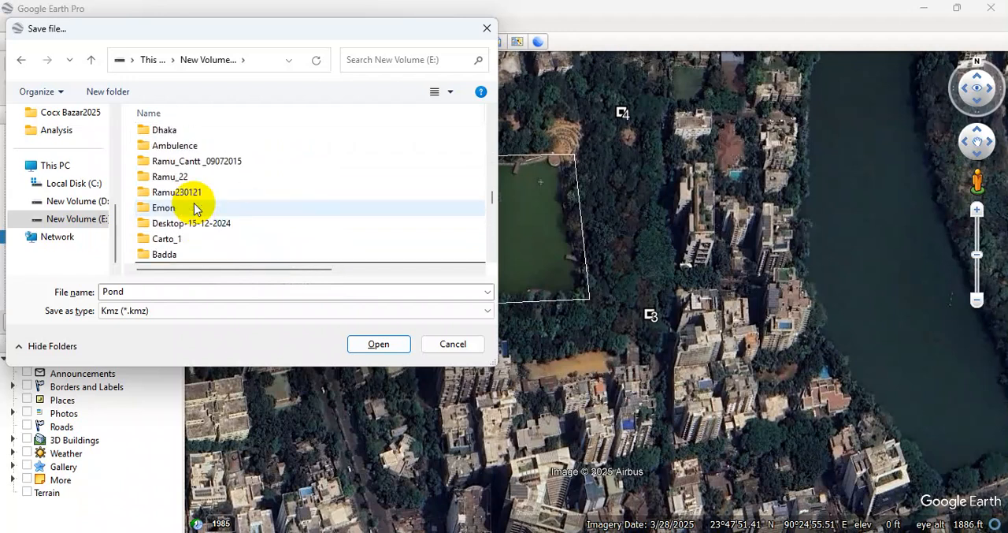
pyautogui.scroll(1, 194, 208)
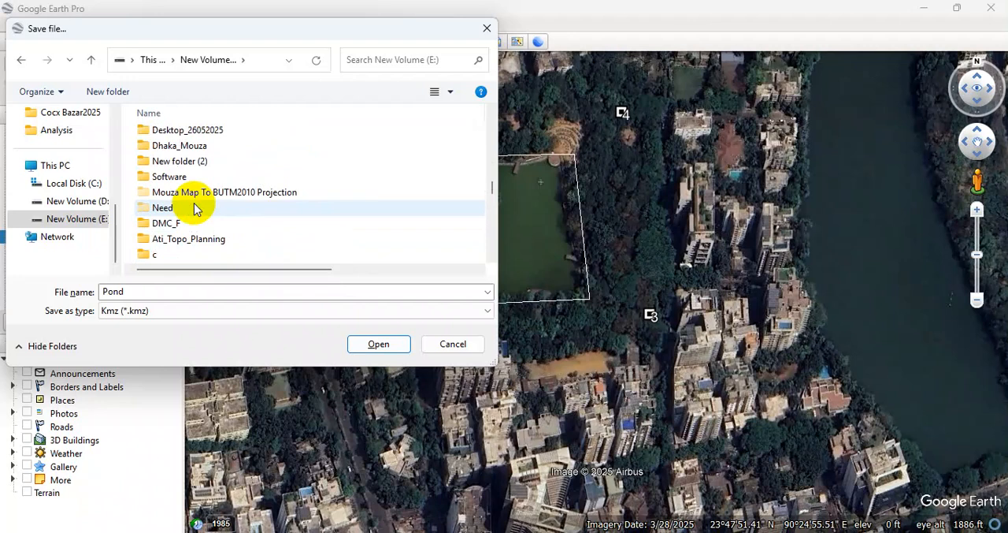
pyautogui.scroll(5, 194, 207)
pyautogui.scroll(5, 194, 207)
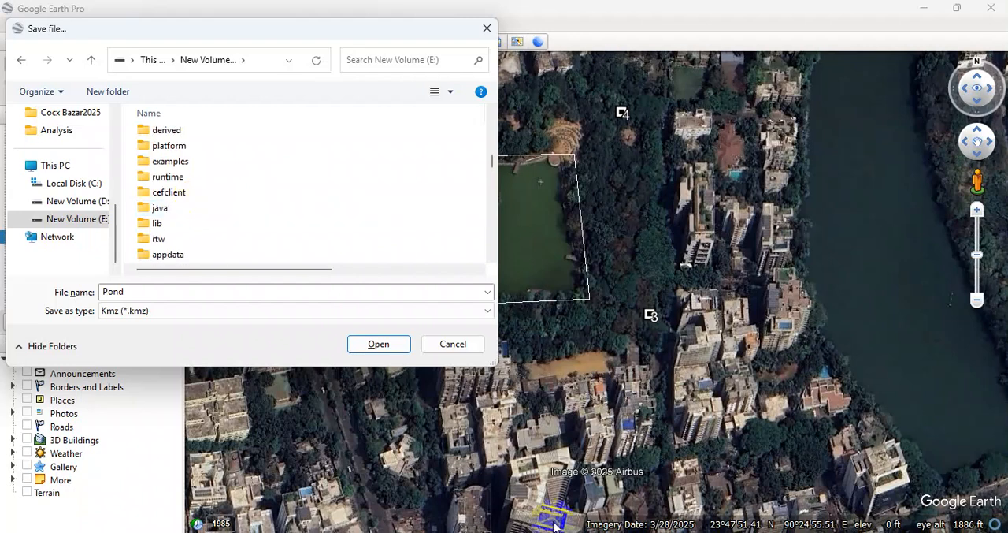
pyautogui.scroll(3, 181, 181)
# Save the Pond folder as Pond in KMZ format inside the Practise_D_Carto_Training 2025 folder.
pyautogui.click(175, 152)
pyautogui.doubleClick(175, 151)
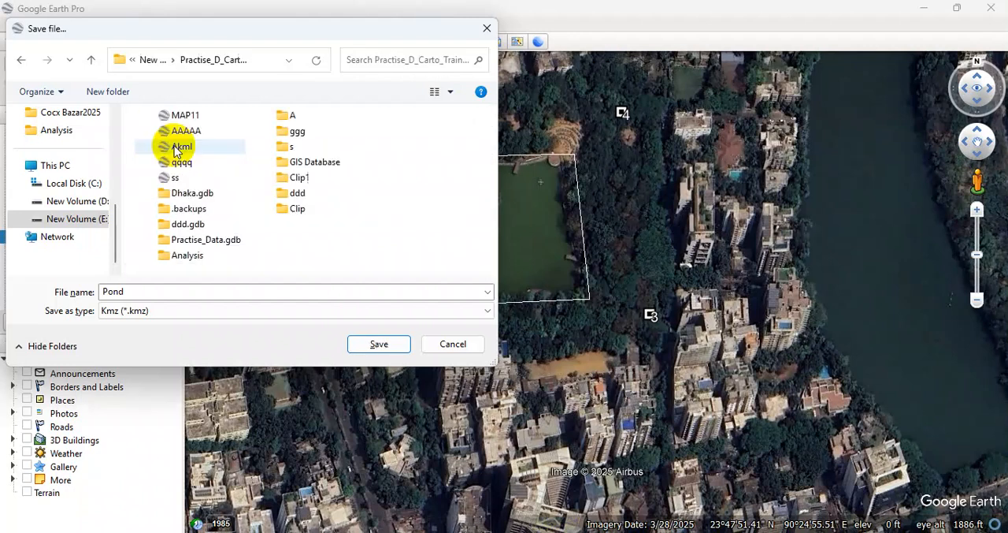
pyautogui.doubleClick(140, 293)
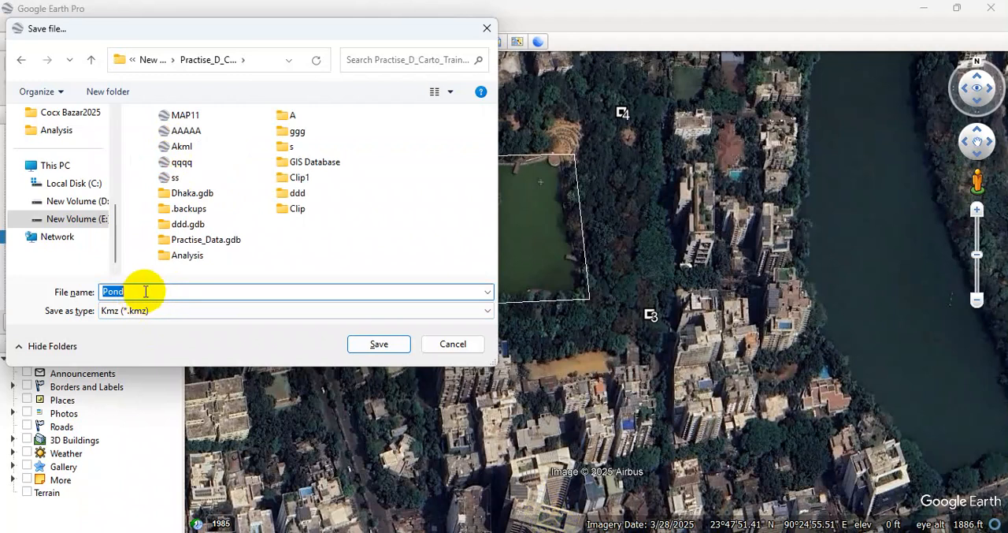
pyautogui.click(376, 345)
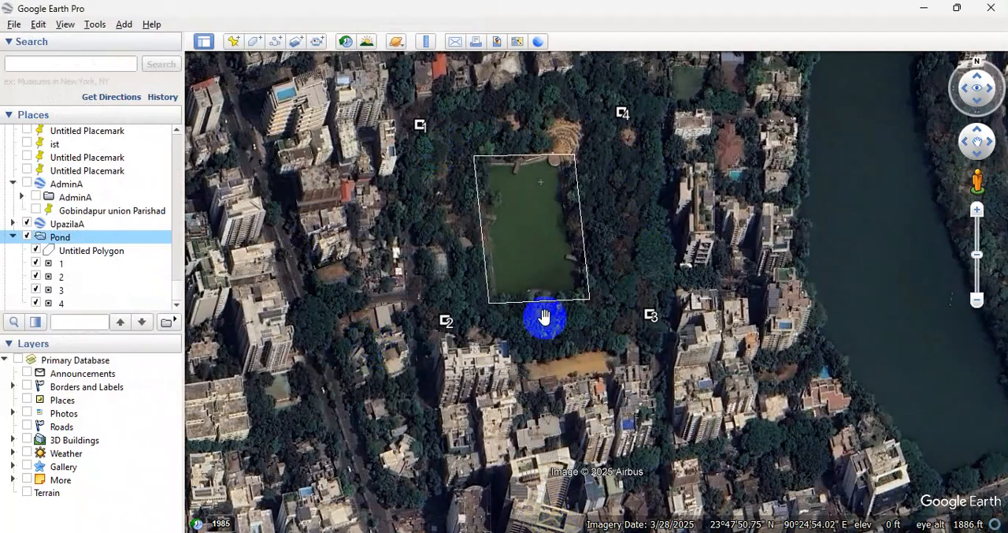
# Switch to ArcGIS Pro, collapse the KML toolset and close the geoprocessing tools.
pyautogui.click(924, 8)
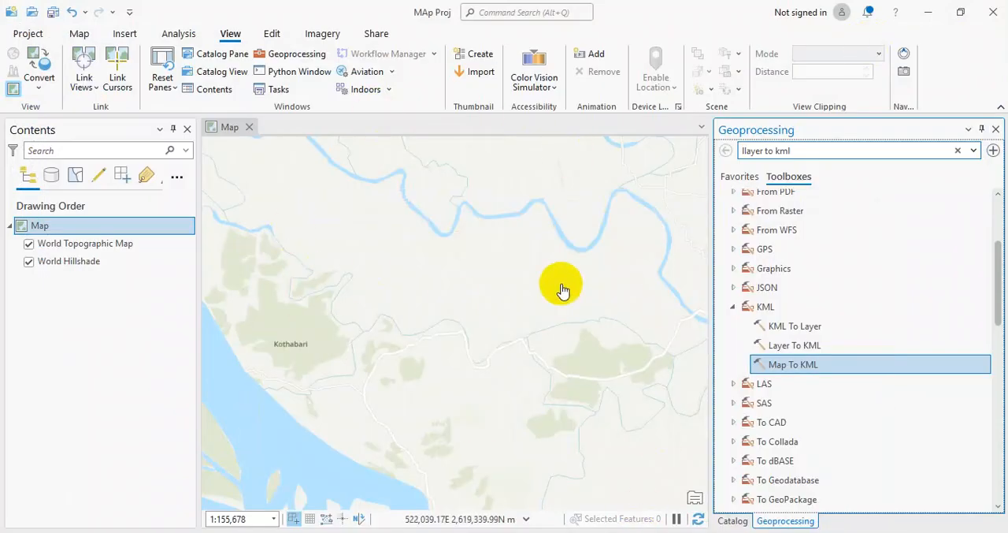
pyautogui.click(729, 308)
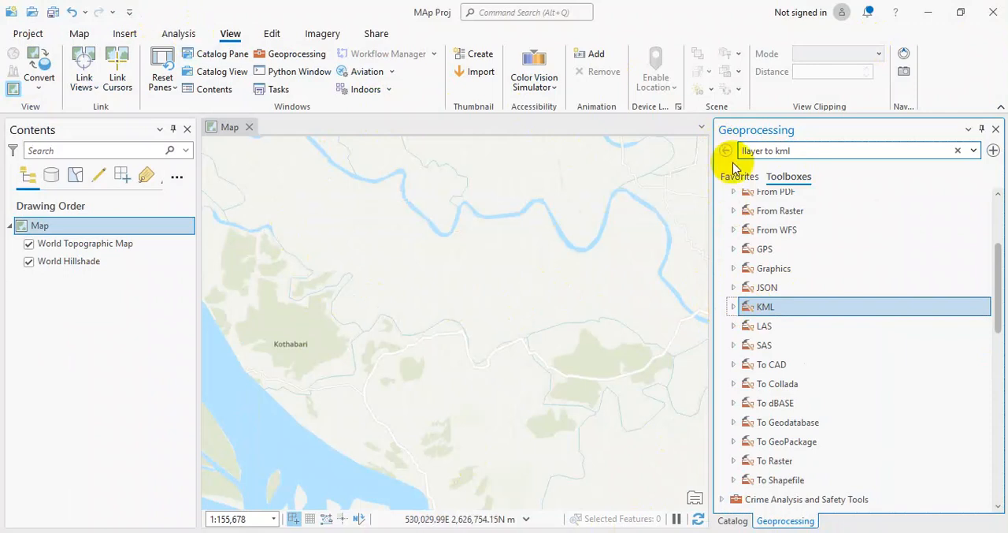
pyautogui.click(997, 129)
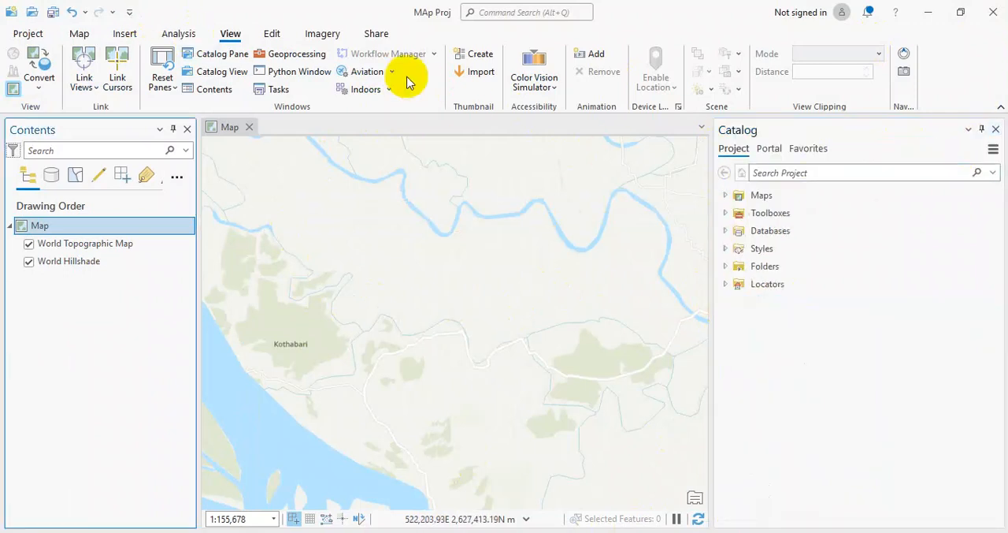
pyautogui.click(726, 213)
pyautogui.click(726, 213)
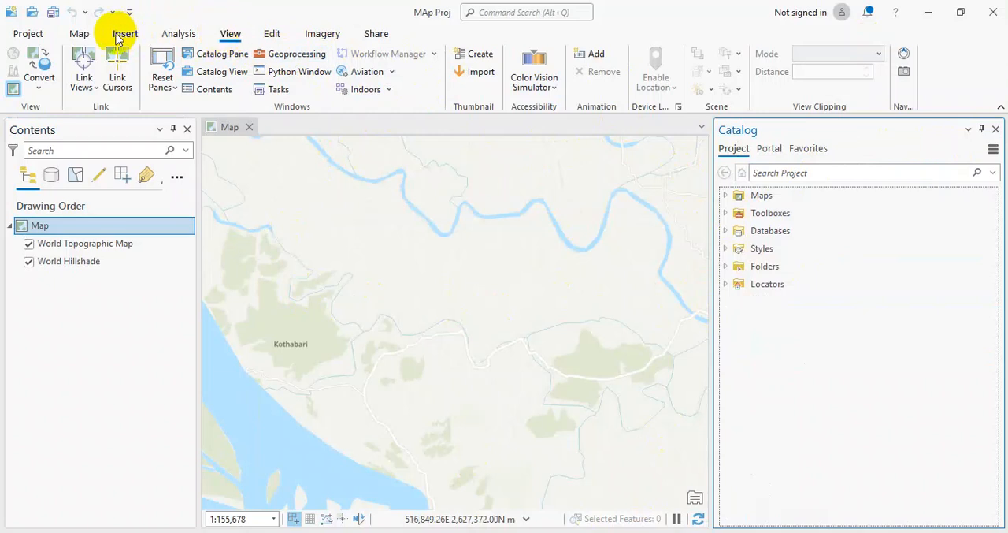
# Reopen the geoprocessing tools and search for KML to Layer.
pyautogui.click(295, 56)
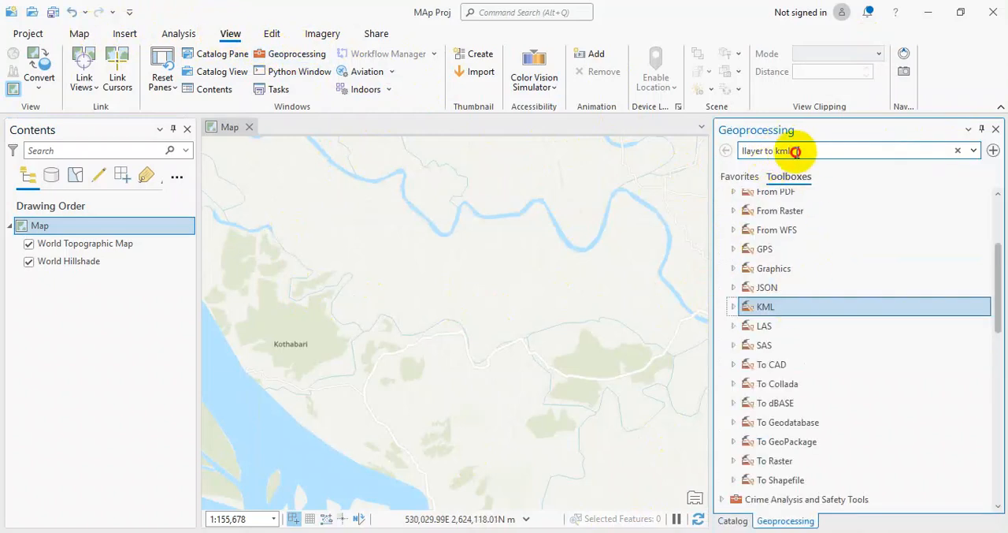
pyautogui.moveTo(796, 151); pyautogui.dragTo(719, 155)
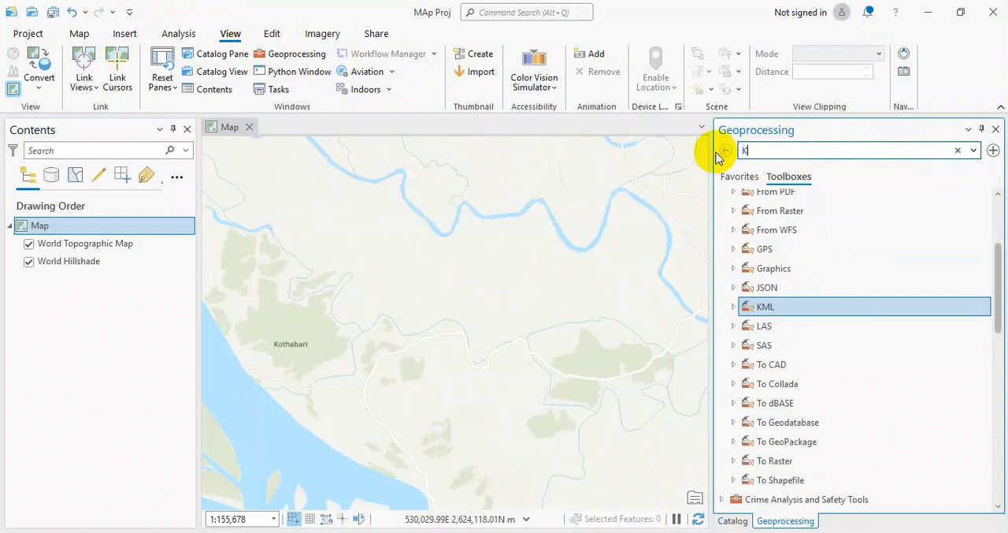
pyautogui.write('KML to Layer')
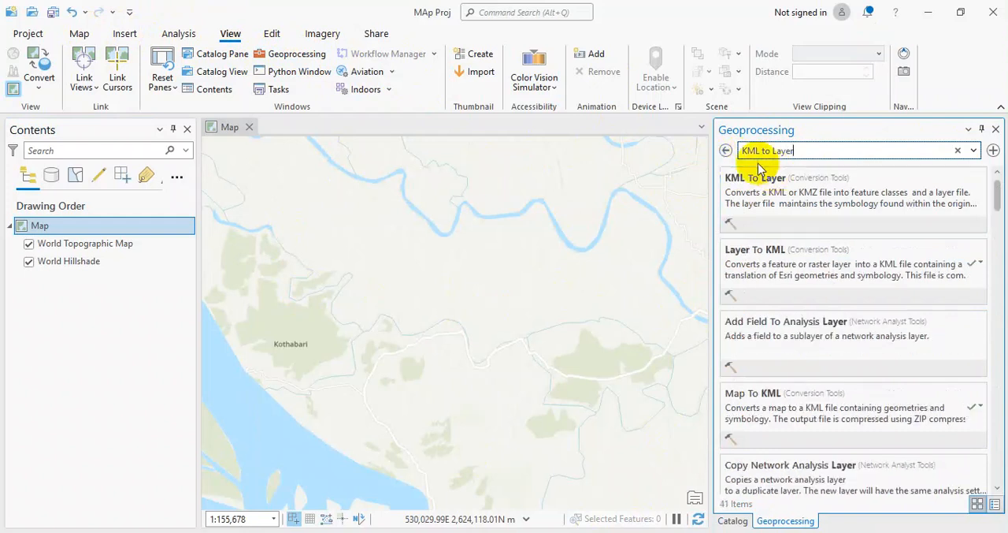
# Leave the search results and open the KML To Layer tool from the KML toolset in Conversion Tools.
pyautogui.click(726, 153)
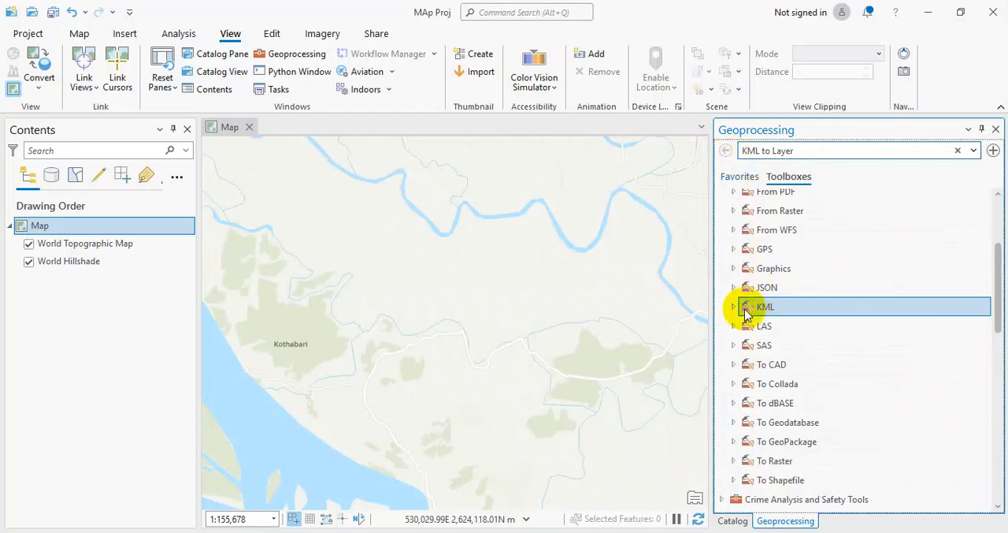
pyautogui.click(732, 308)
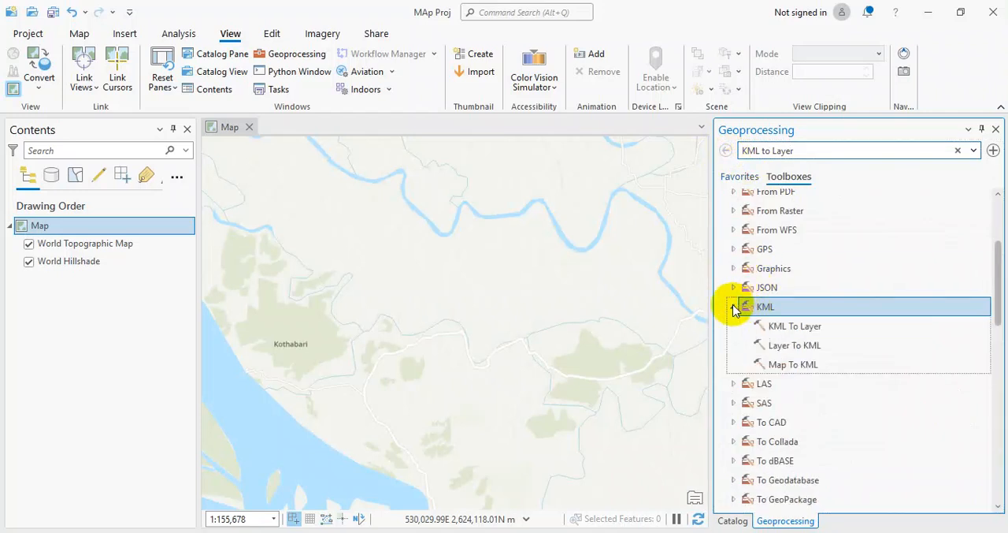
pyautogui.click(732, 307)
pyautogui.scroll(3, 794, 307)
pyautogui.click(721, 295)
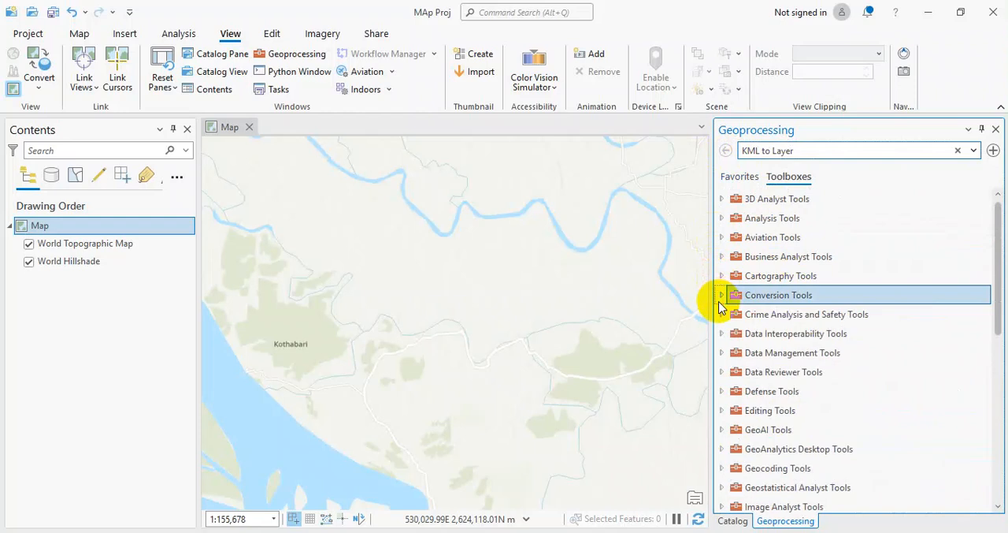
pyautogui.click(721, 295)
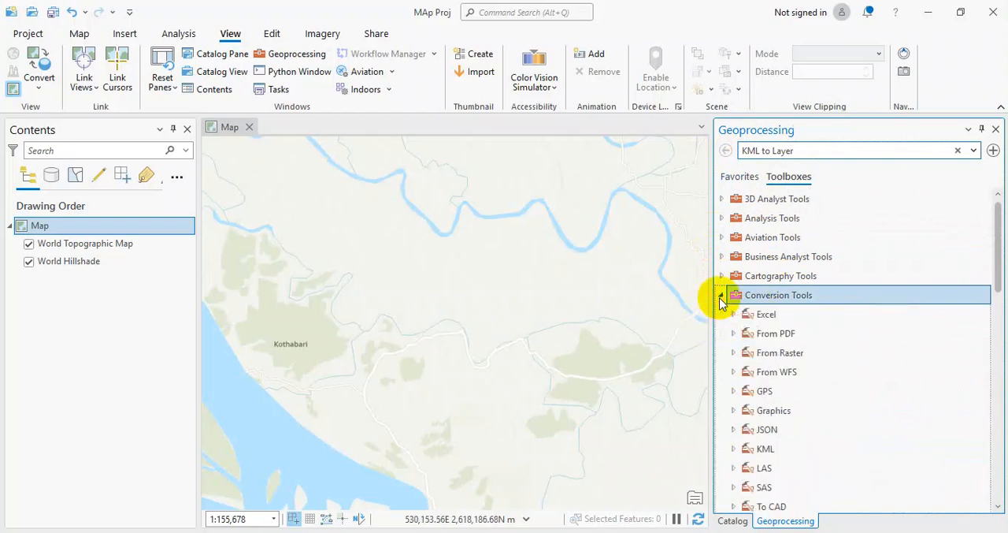
pyautogui.scroll(-6, 757, 315)
pyautogui.scroll(3, 754, 245)
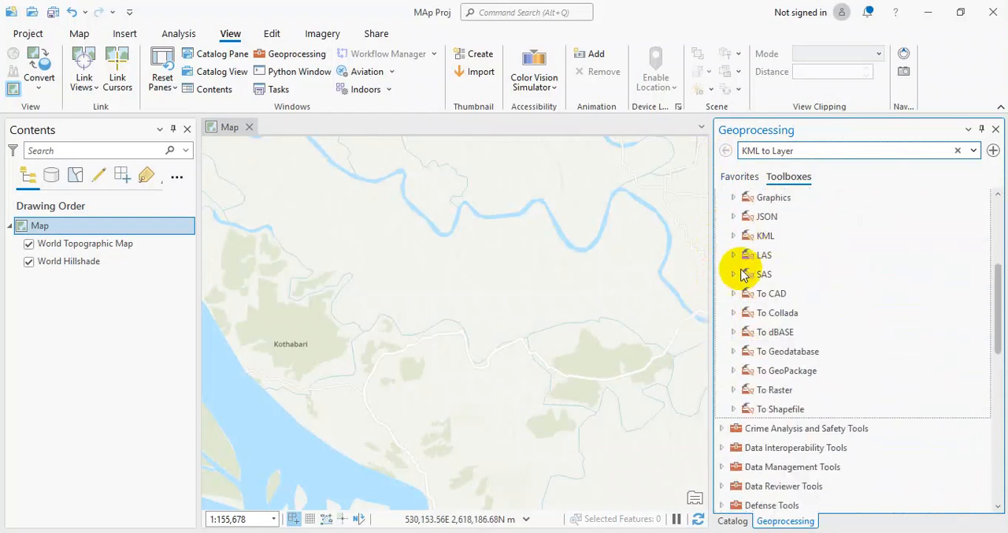
pyautogui.click(742, 237)
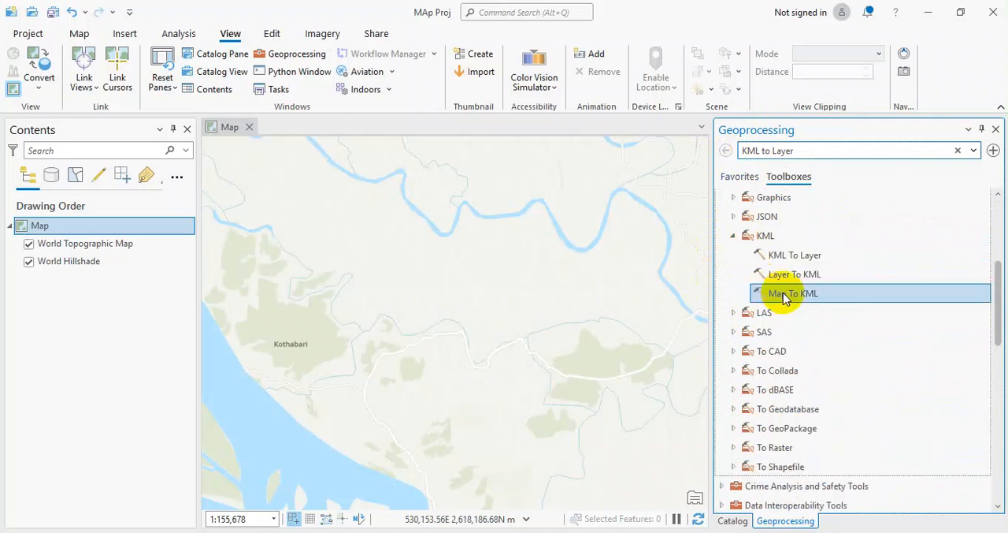
pyautogui.click(790, 258)
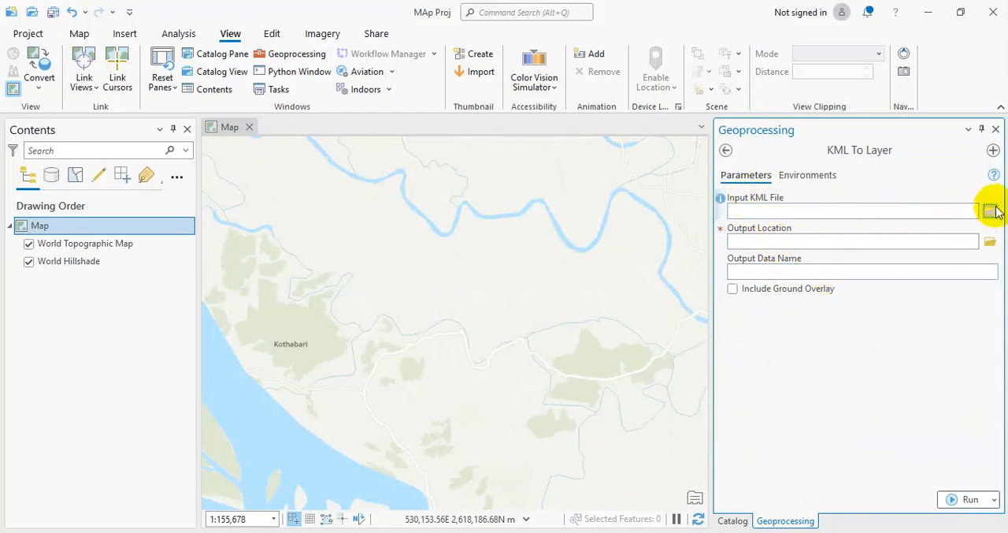
# Set the input KML file to Pond.kmz from the Practise_D_Carto_Training 2025 folder on drive E:.
pyautogui.click(990, 212)
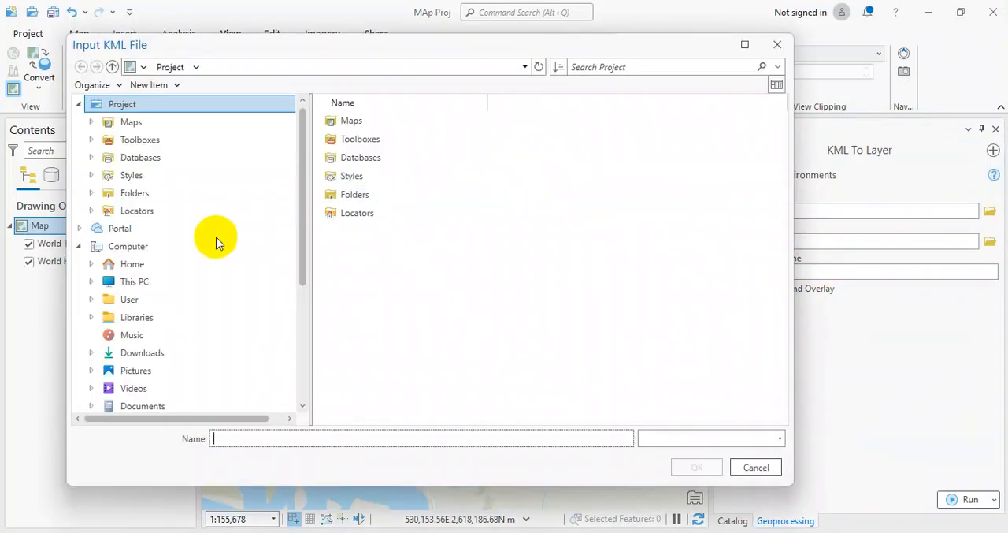
pyautogui.click(132, 264)
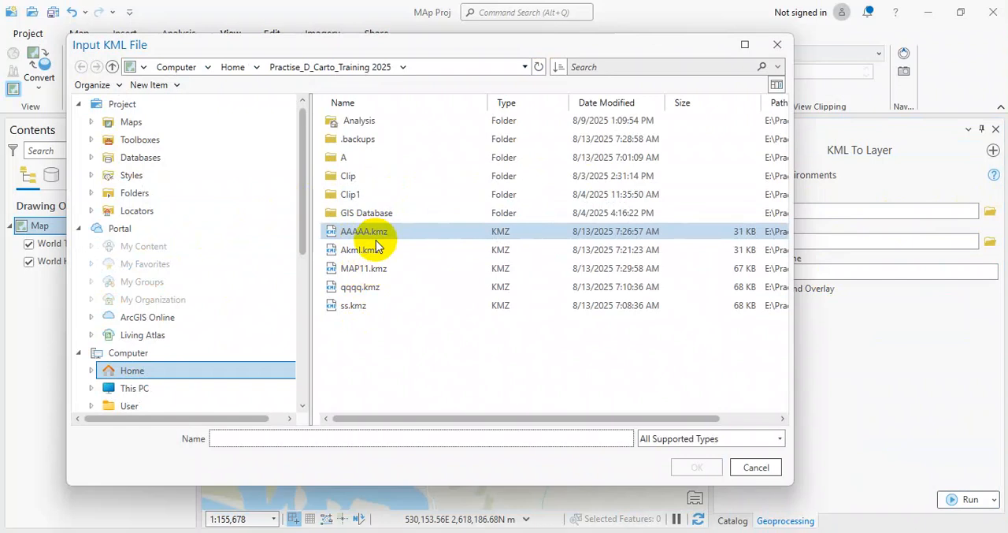
pyautogui.click(140, 390)
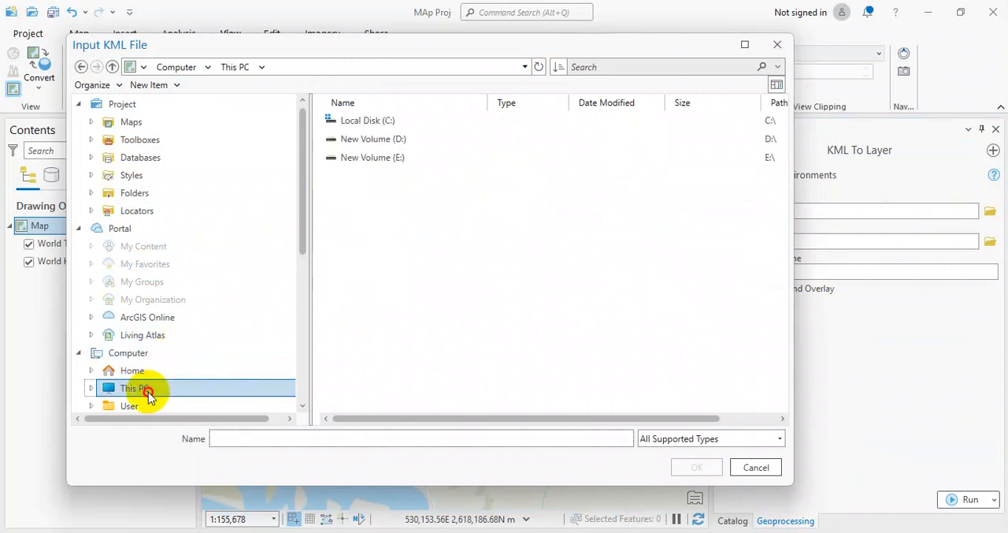
pyautogui.click(397, 160)
pyautogui.doubleClick(397, 160)
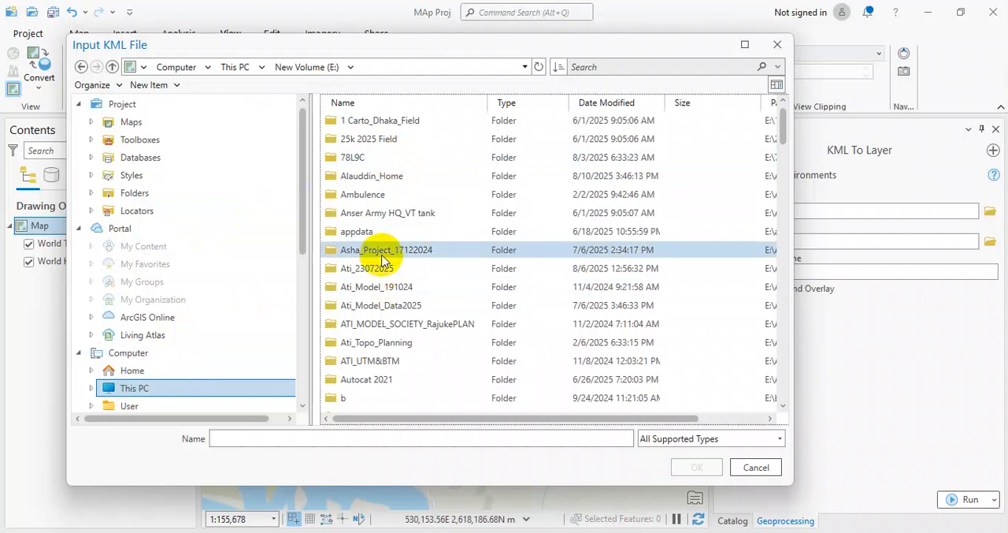
pyautogui.scroll(-4, 396, 297)
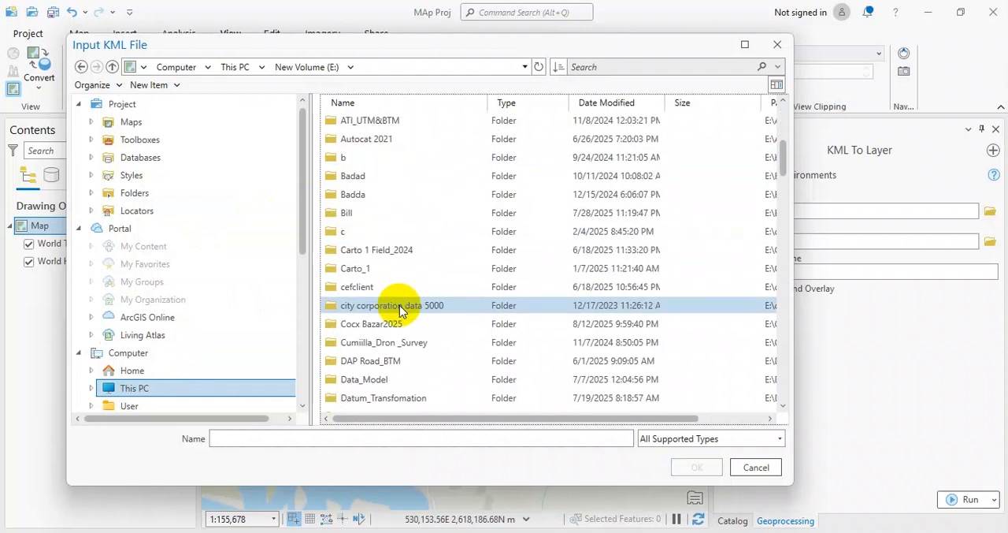
pyautogui.scroll(-4, 398, 303)
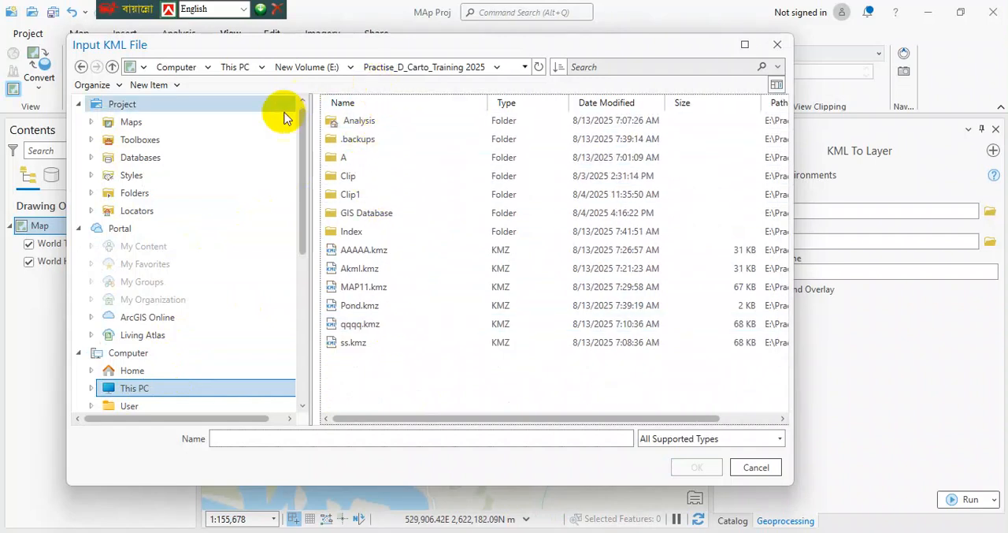
pyautogui.click(364, 308)
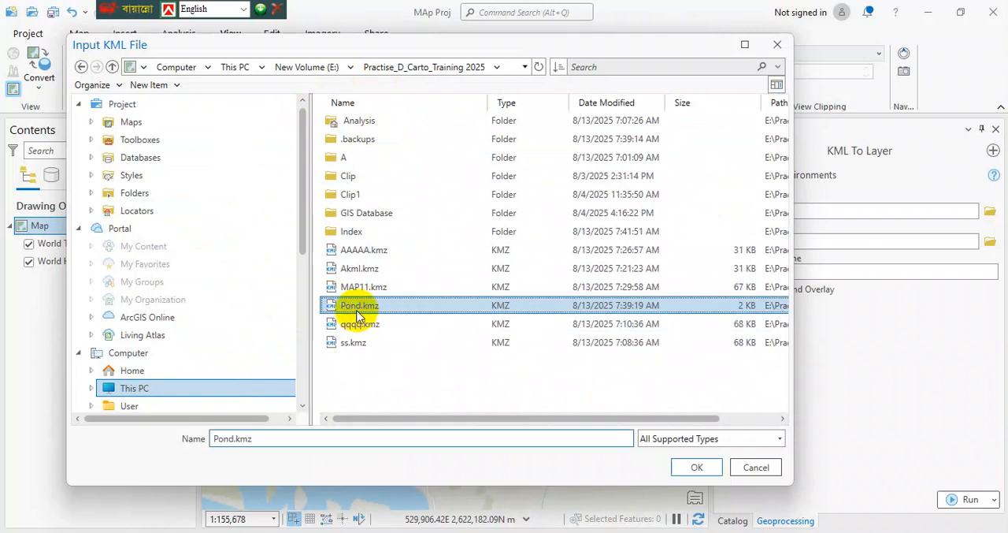
pyautogui.click(695, 467)
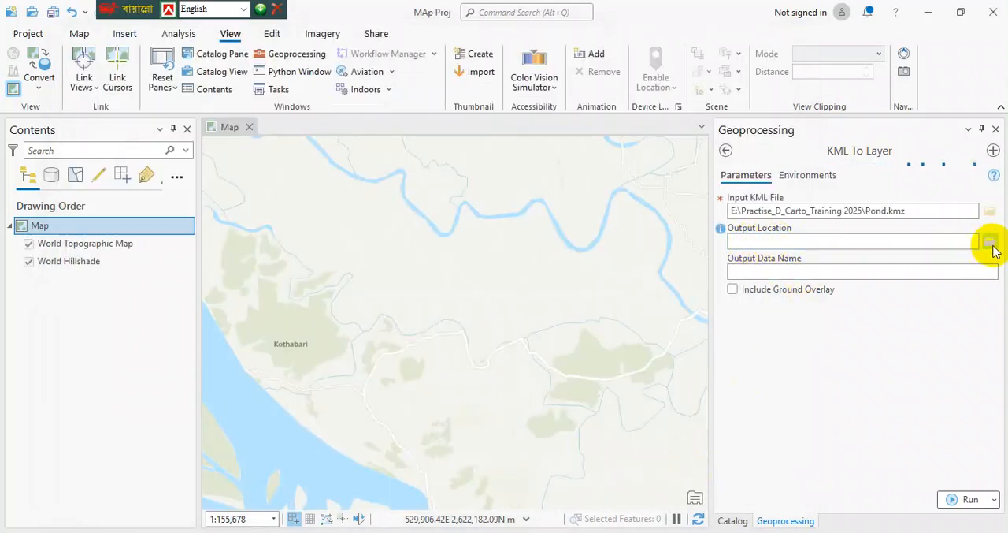
# Set the output location to the Analysis folder, run the KML To Layer conversion and close its details.
pyautogui.click(991, 244)
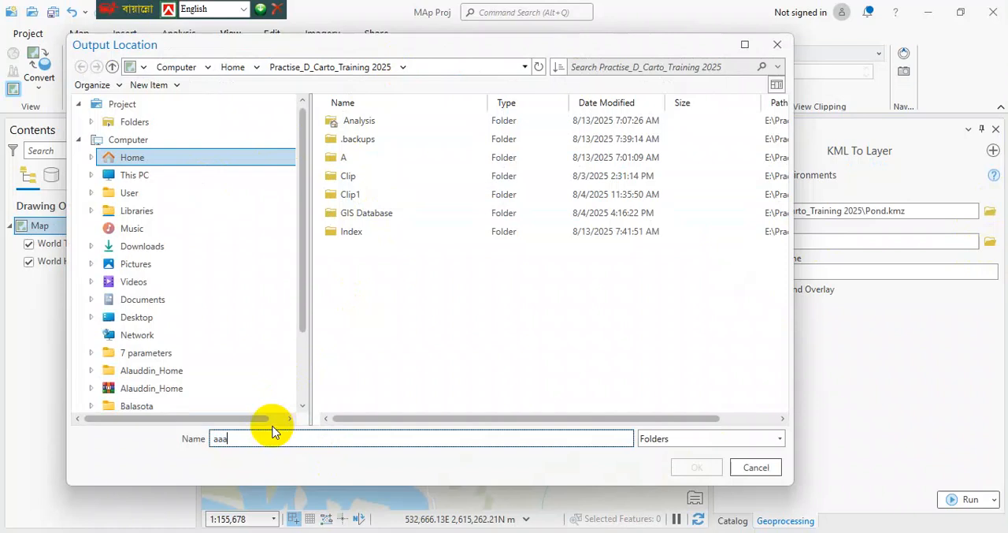
pyautogui.click(700, 473)
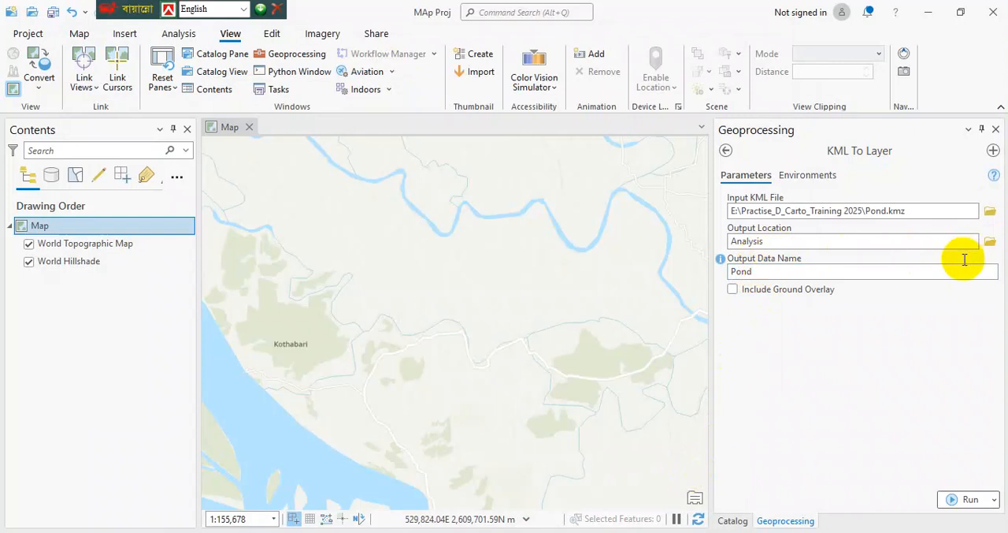
pyautogui.click(965, 499)
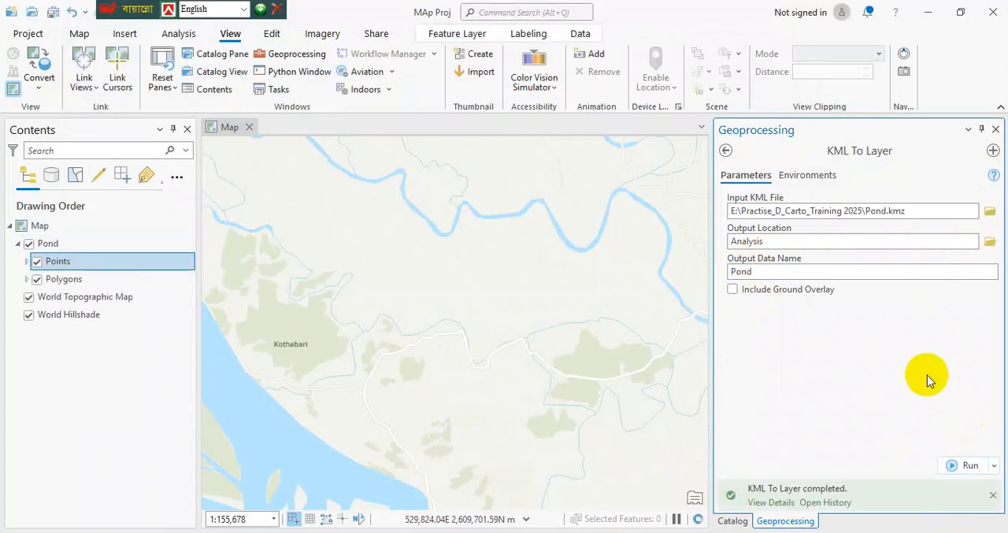
pyautogui.moveTo(741, 493)
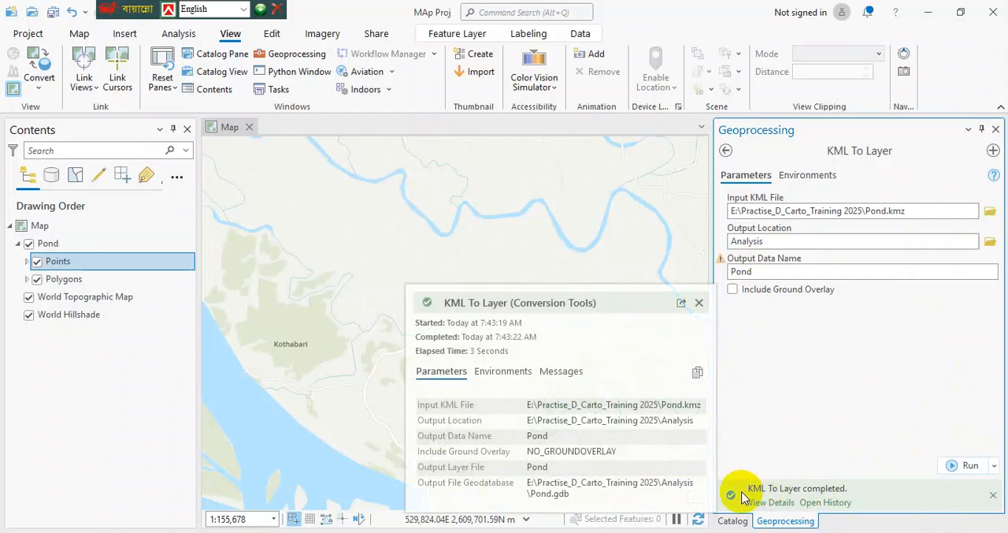
pyautogui.click(700, 304)
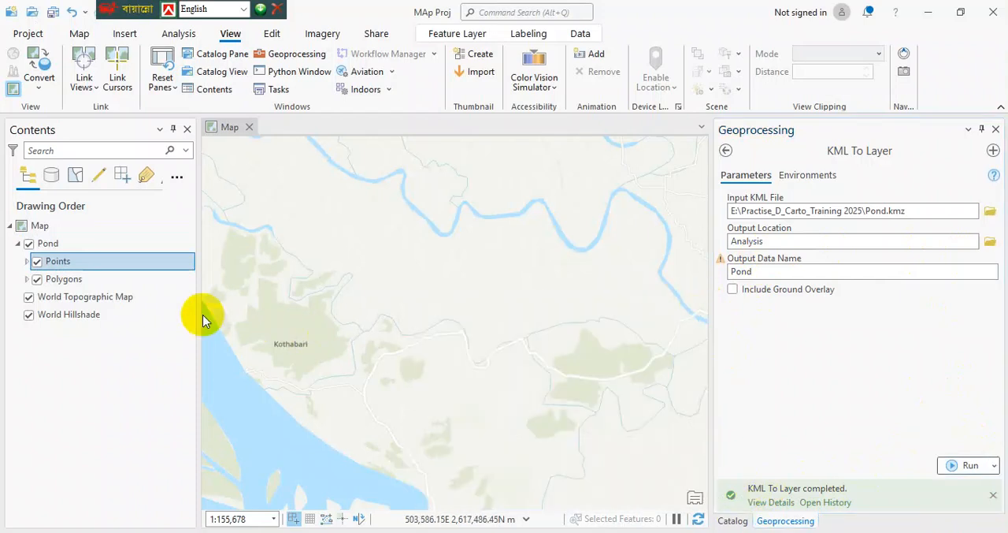
# Zoom to the Points layer and examine how the converted points and polygon sit on the basemap.
pyautogui.rightClick(63, 264)
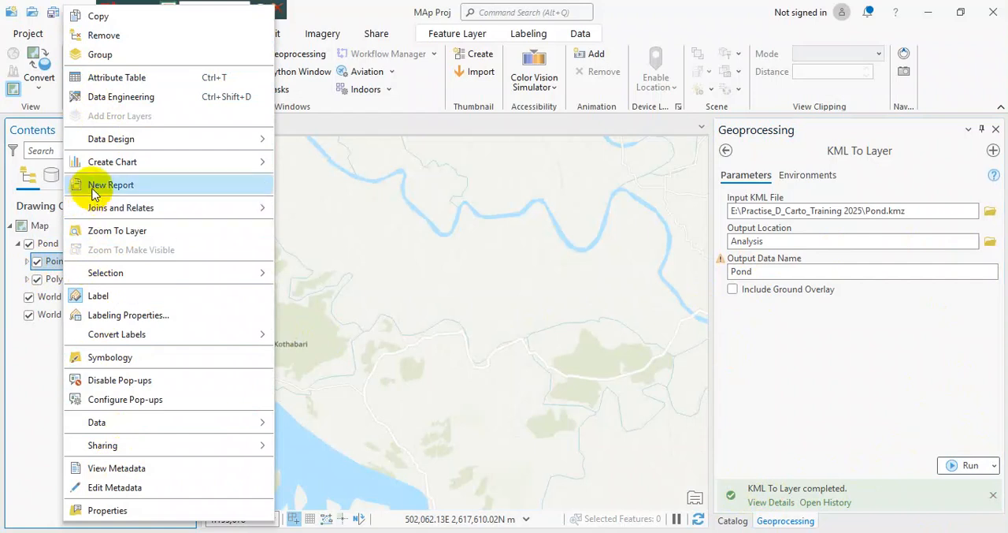
pyautogui.click(96, 230)
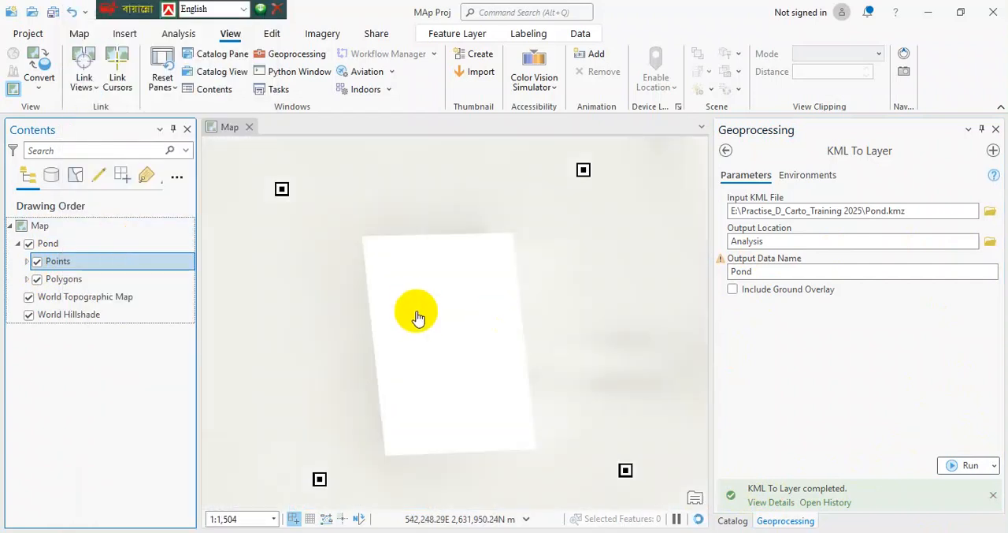
pyautogui.scroll(-3, 415, 312)
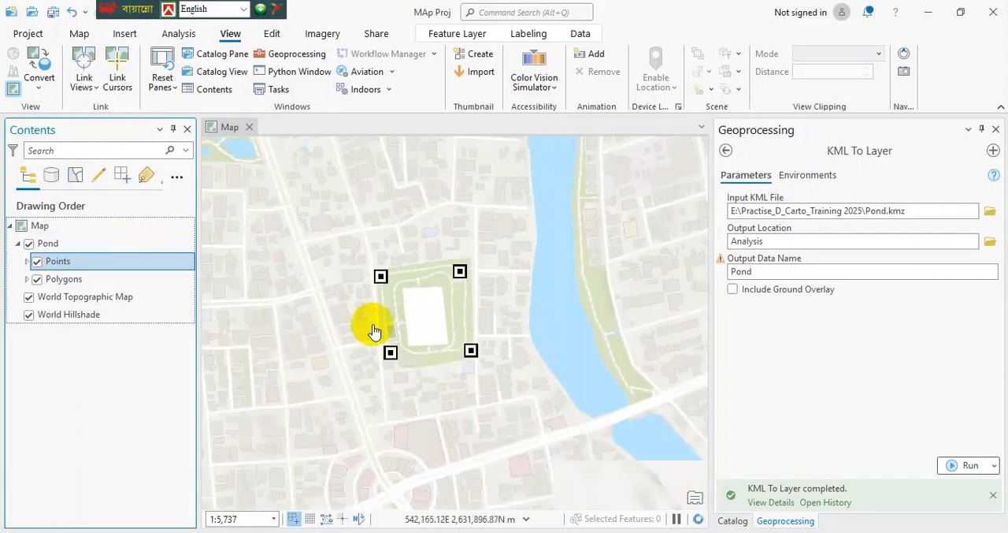
pyautogui.scroll(2, 394, 315)
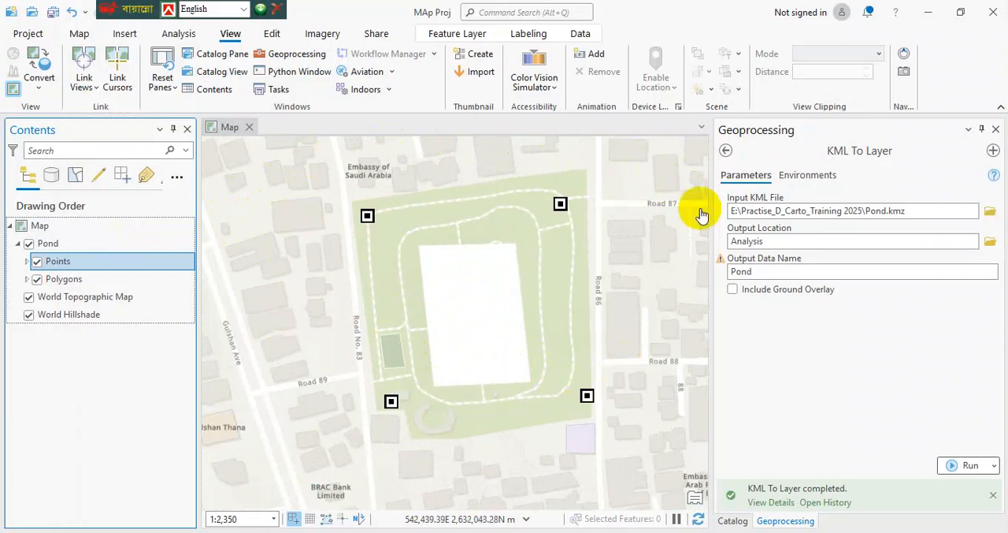
pyautogui.scroll(-1, 335, 368)
pyautogui.scroll(-3, 335, 367)
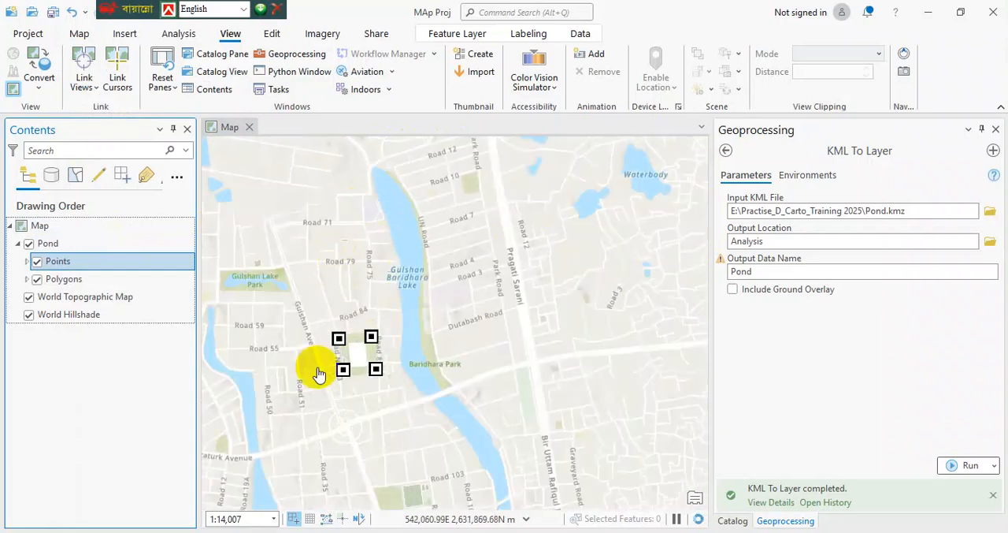
pyautogui.scroll(4, 322, 369)
pyautogui.moveTo(382, 304); pyautogui.dragTo(299, 331)
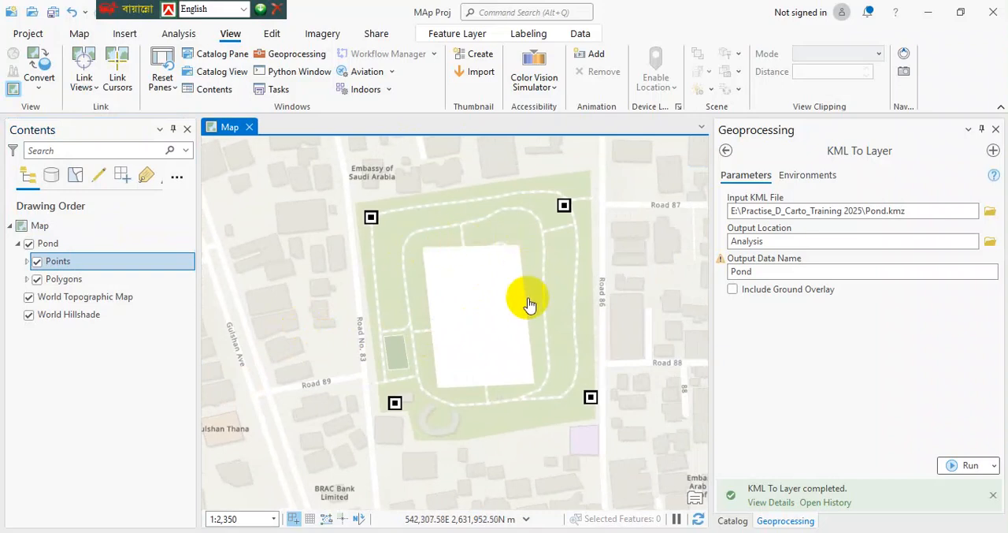